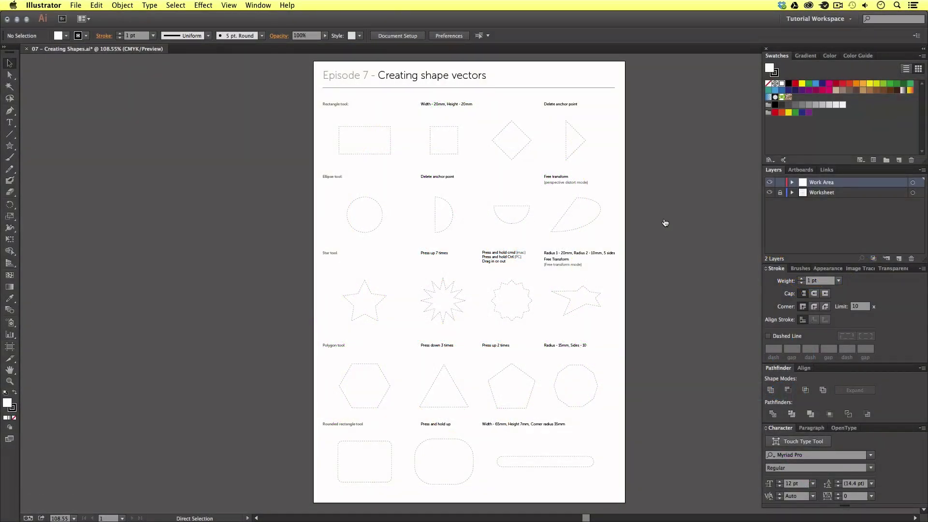
# - Open 07 – Creating Shapes.ai from 02 – ESSENTIAL PRACTICE > 08 – SHAPES > VERSIONS > 01 – CC
pyautogui.press('super+Tab')
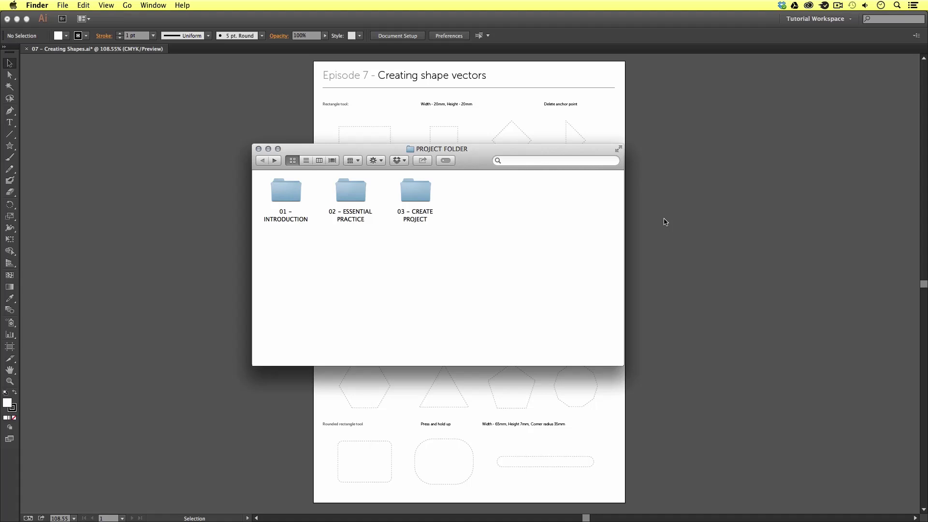
pyautogui.click(352, 198)
pyautogui.doubleClick(352, 198)
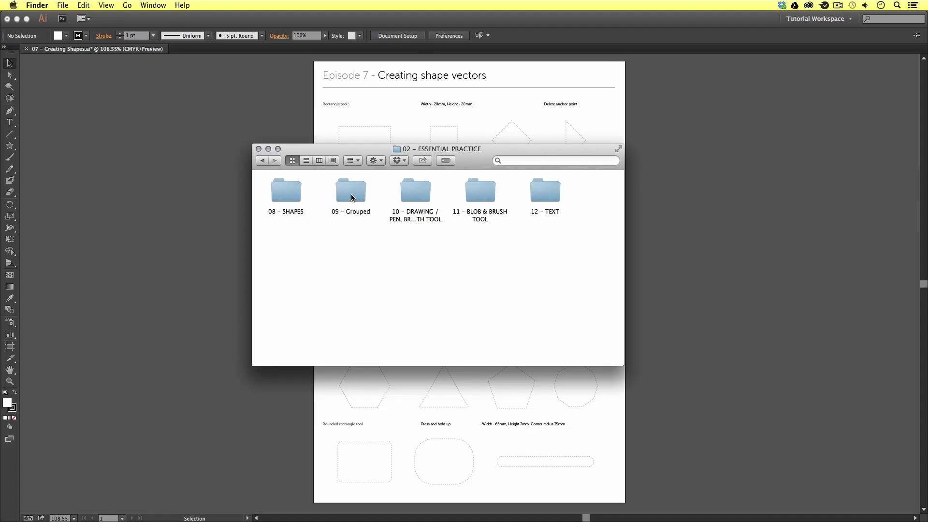
pyautogui.doubleClick(289, 194)
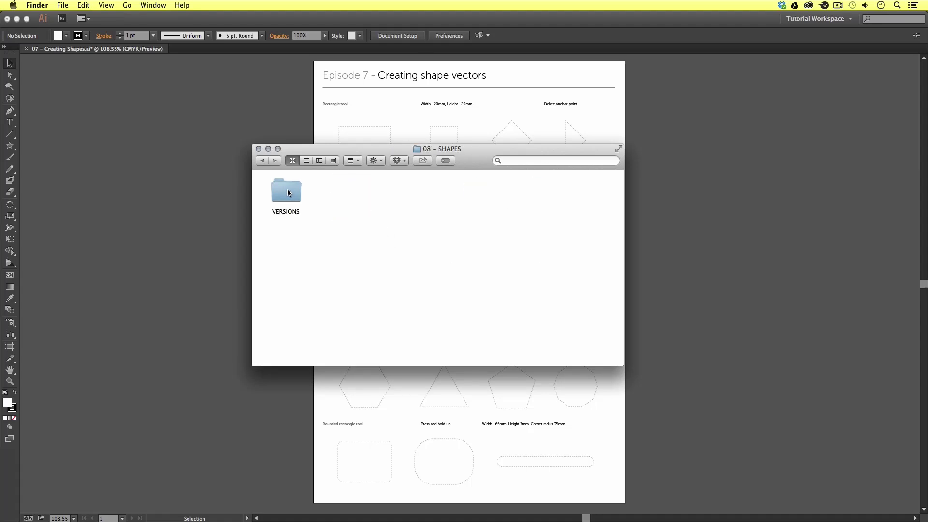
pyautogui.doubleClick(287, 192)
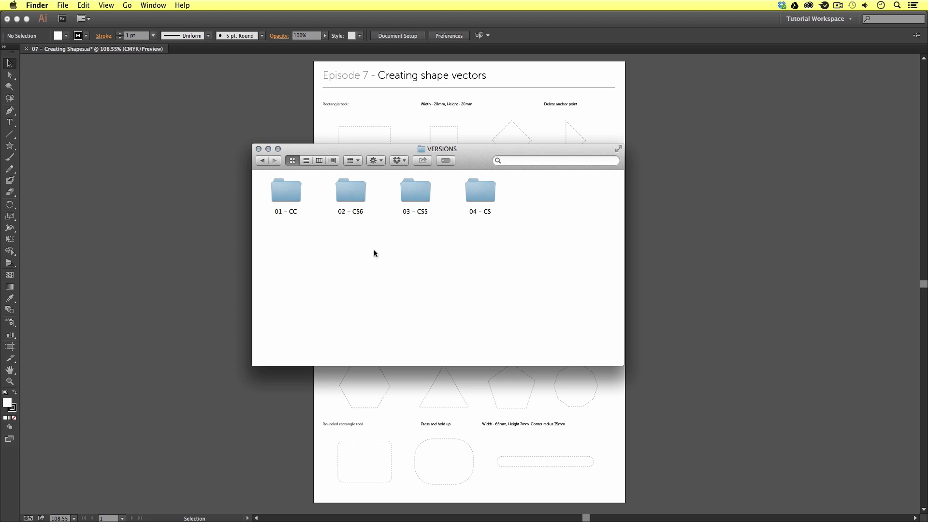
pyautogui.doubleClick(285, 188)
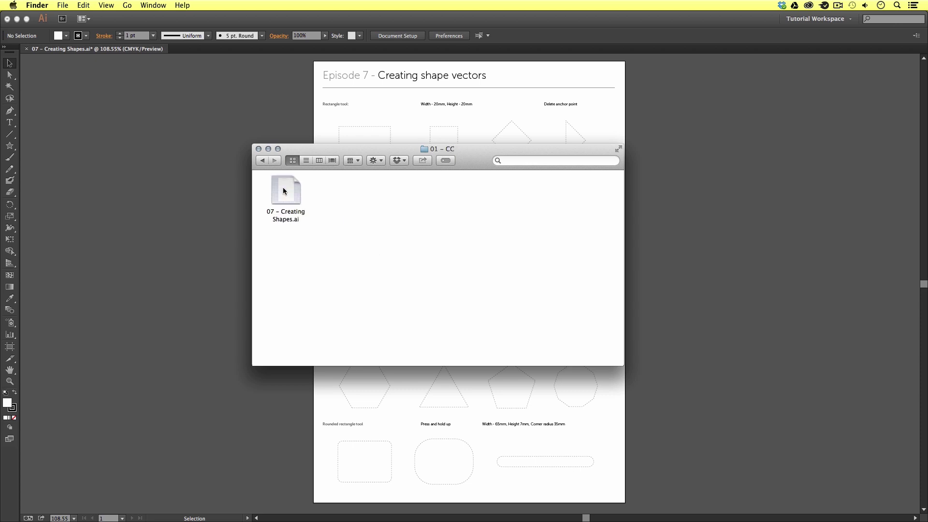
pyautogui.doubleClick(285, 192)
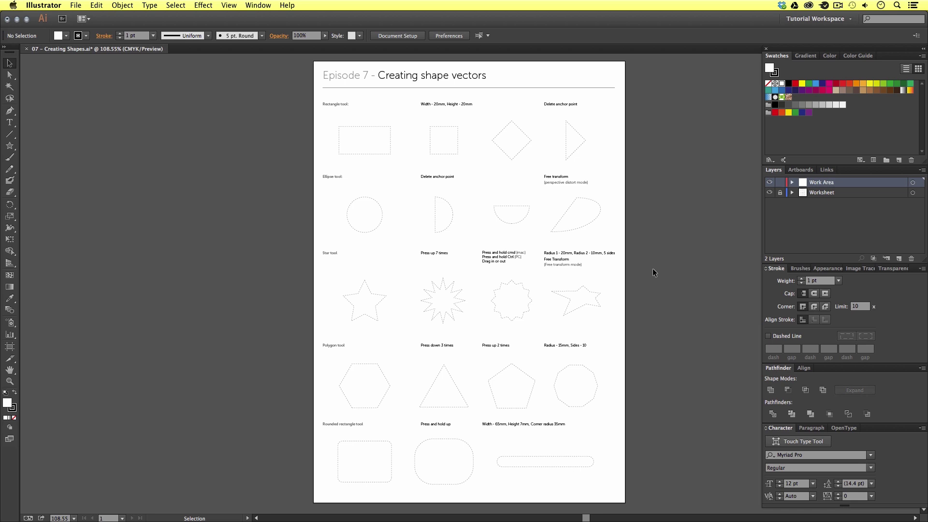
# - Show the shape tool group listing Rectangle, Rounded Rectangle, Ellipse, Polygon, Star and Flare tools
pyautogui.press('z')
pyautogui.press('v')
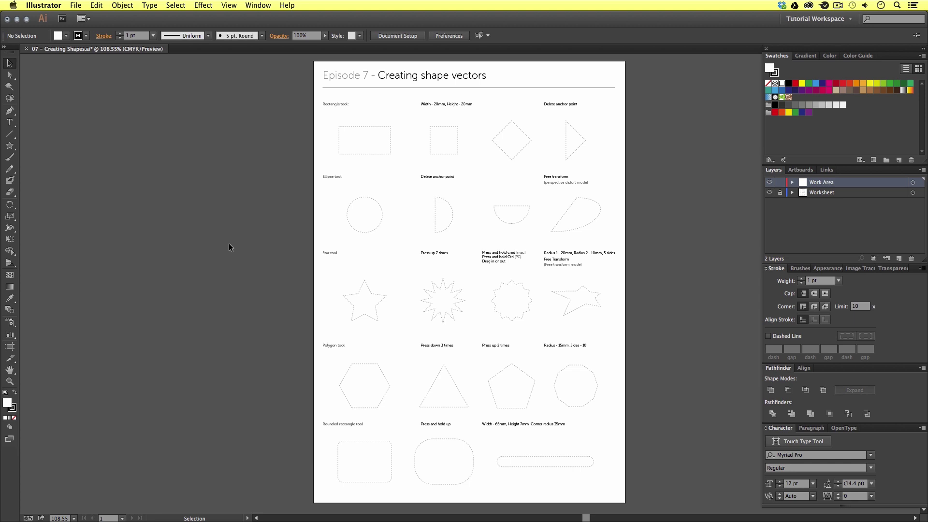
pyautogui.click(11, 149)
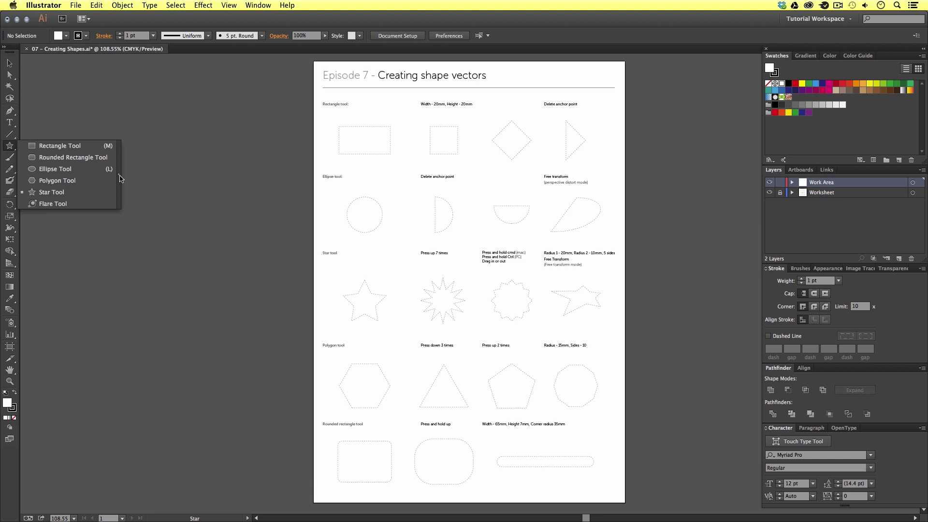
# - Tear the shape tools off into a floating panel placed at the top left
pyautogui.click(121, 179)
pyautogui.moveTo(80, 151); pyautogui.dragTo(96, 69)
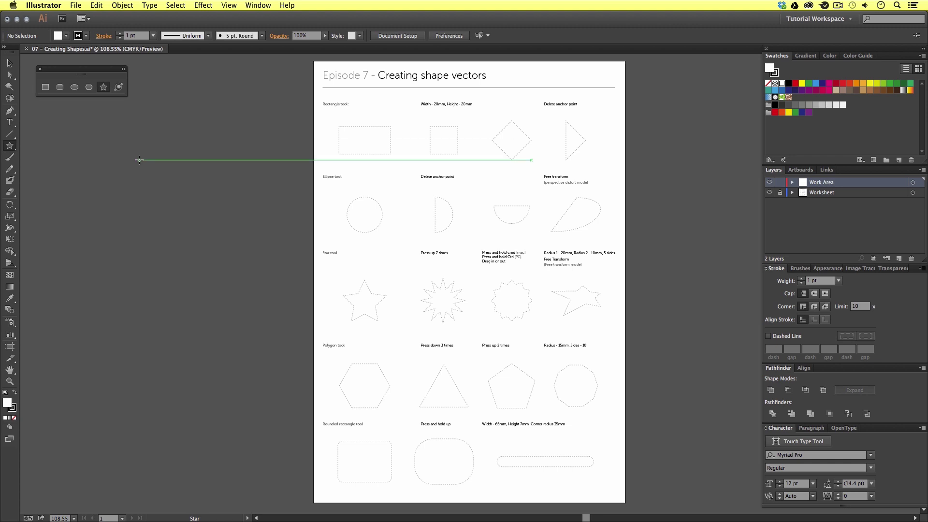
pyautogui.press('v')
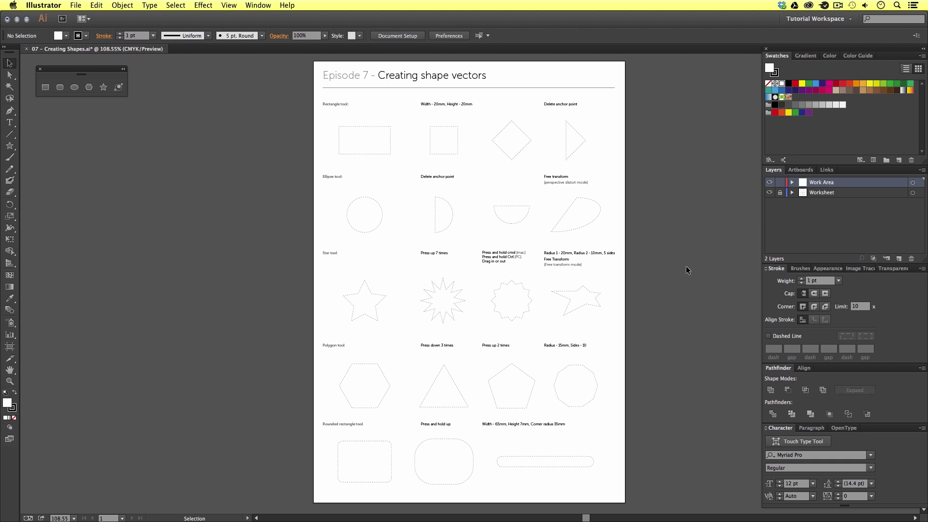
# - Zoom to 300% on the top template rows, widen the canvas, and select the Rectangle tool
pyautogui.press('z')
pyautogui.click(490, 167)
pyautogui.click(481, 257)
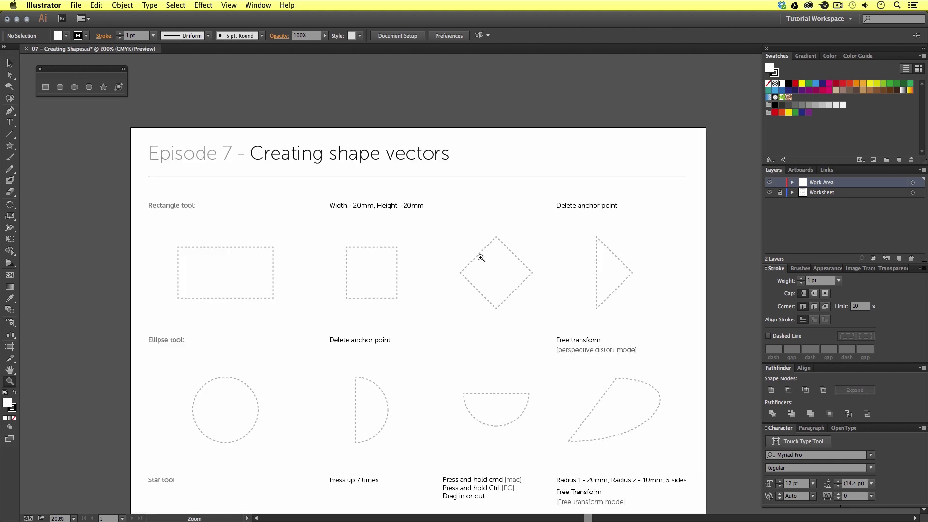
pyautogui.click(430, 294)
pyautogui.press('space')
pyautogui.moveTo(369, 276); pyautogui.dragTo(348, 305)
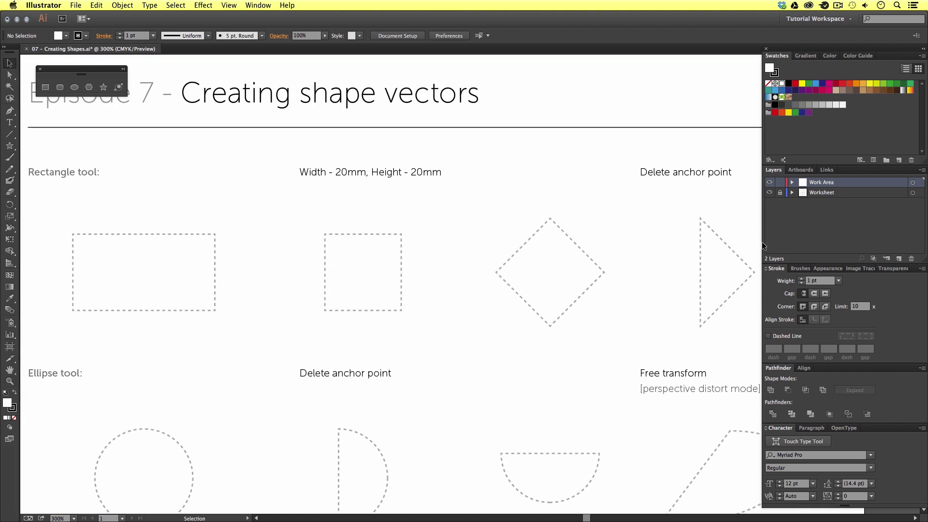
pyautogui.moveTo(761, 238); pyautogui.dragTo(830, 239)
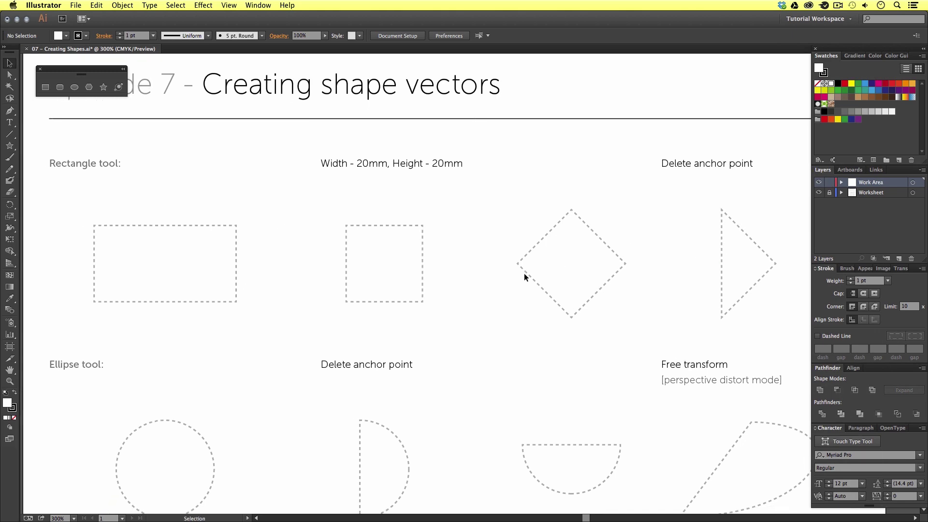
pyautogui.moveTo(238, 273); pyautogui.dragTo(236, 267)
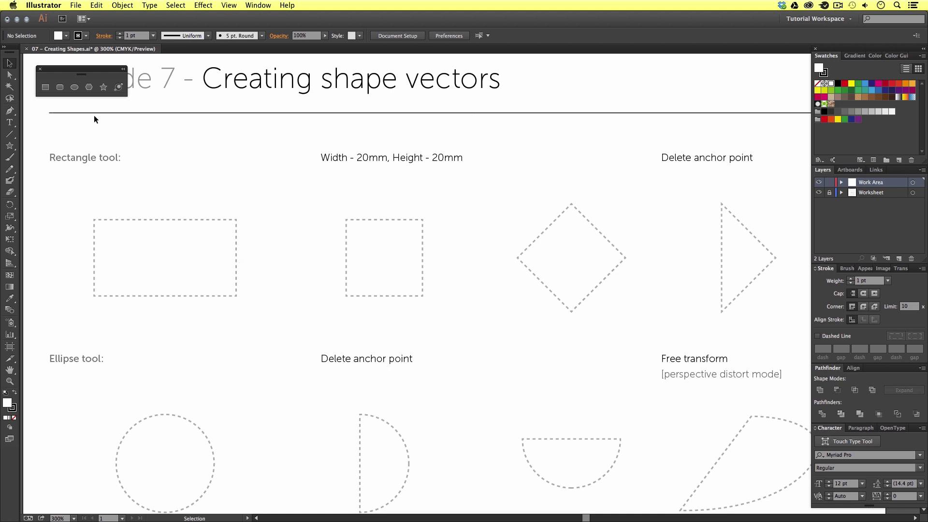
pyautogui.click(45, 88)
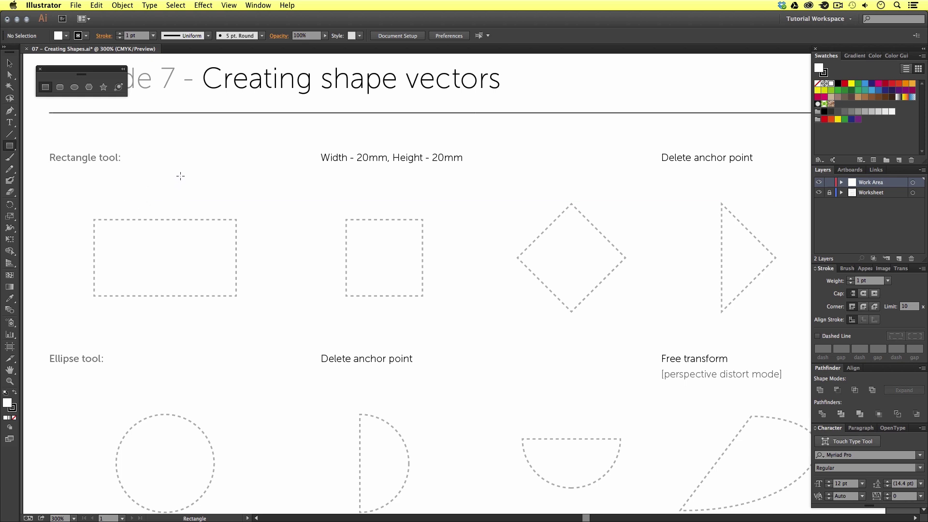
# - Zoom to 600% on the first dashed rectangle and toggle View > Smart Guides
pyautogui.press('z')
pyautogui.click(240, 240)
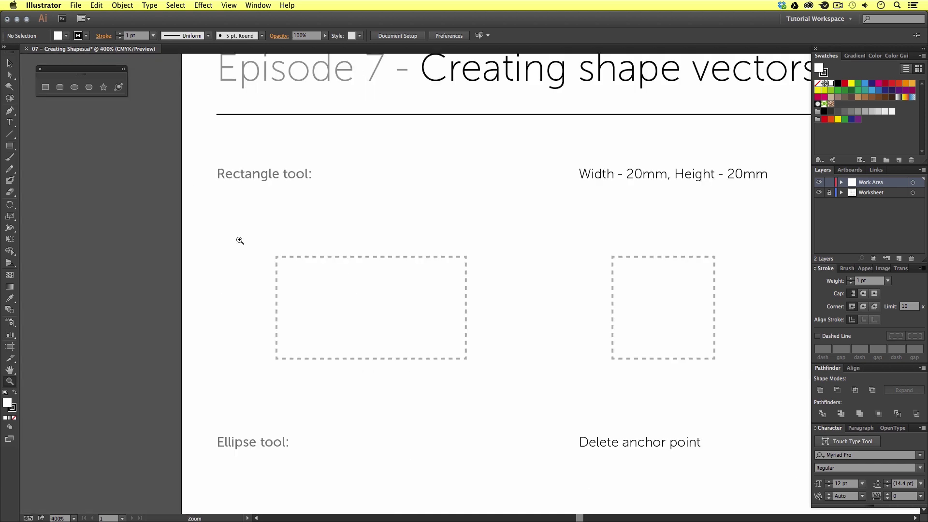
pyautogui.click(438, 300)
pyautogui.moveTo(446, 309); pyautogui.dragTo(455, 304)
pyautogui.click(45, 87)
pyautogui.moveTo(323, 179); pyautogui.dragTo(290, 166)
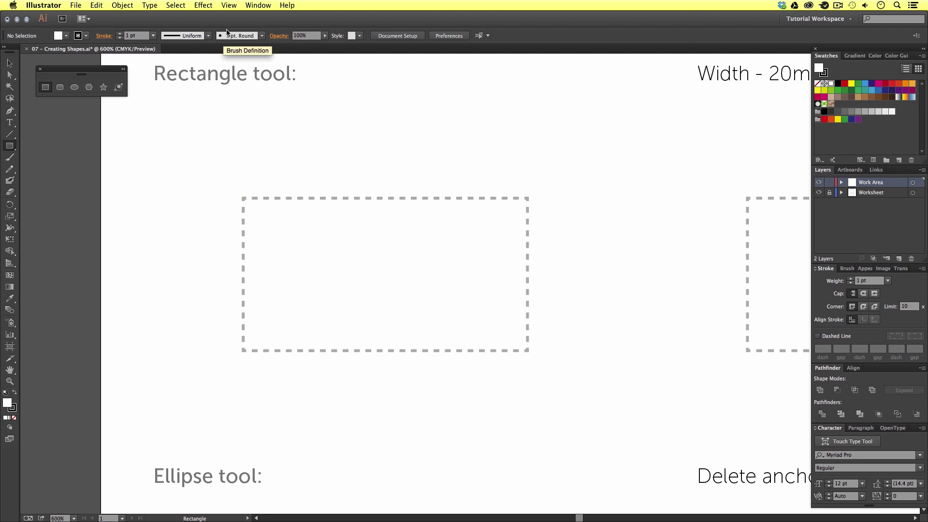
pyautogui.click(228, 5)
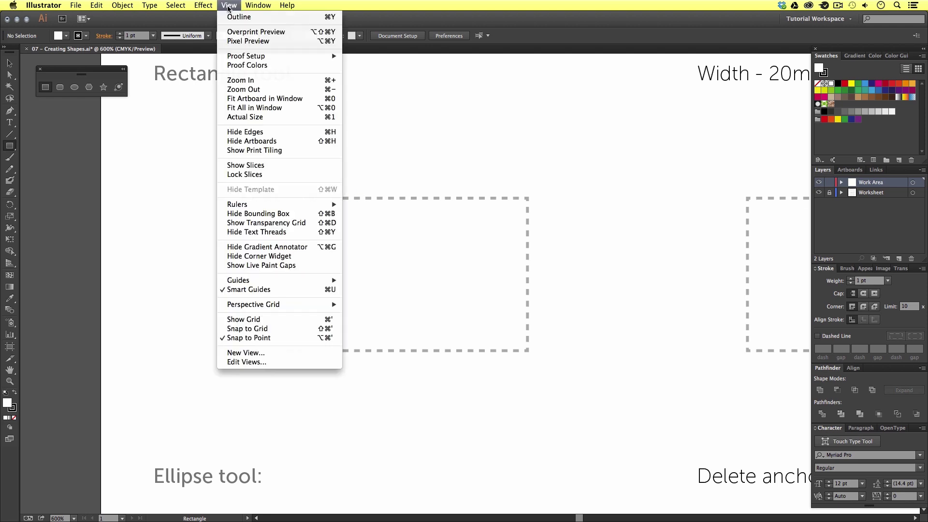
pyautogui.click(260, 289)
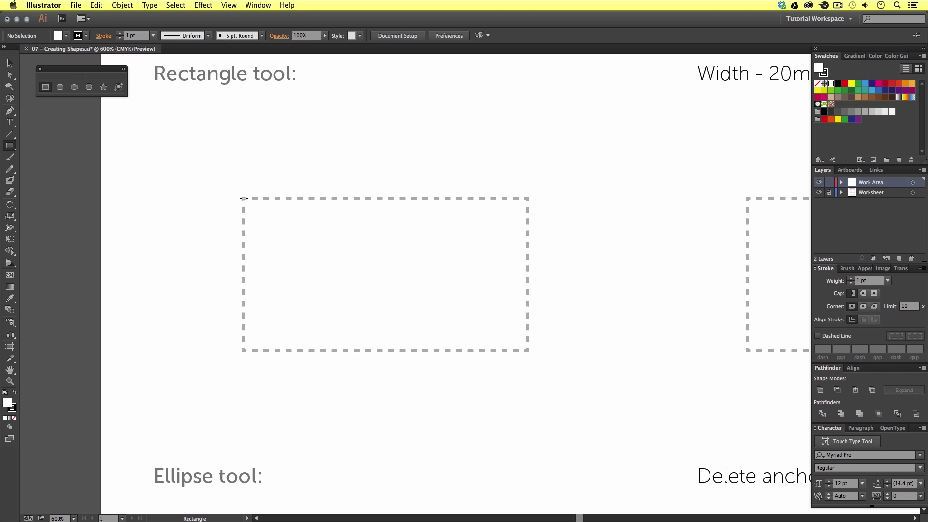
# - Draw a 34.513 mm by 18.697 mm rectangle over the dashed rectangle template
pyautogui.moveTo(243, 197); pyautogui.dragTo(527, 352)
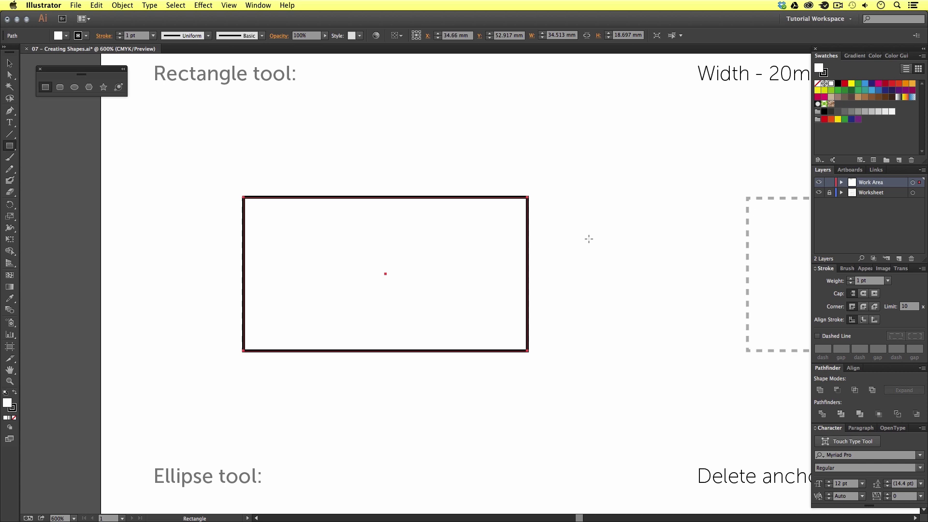
pyautogui.press('v')
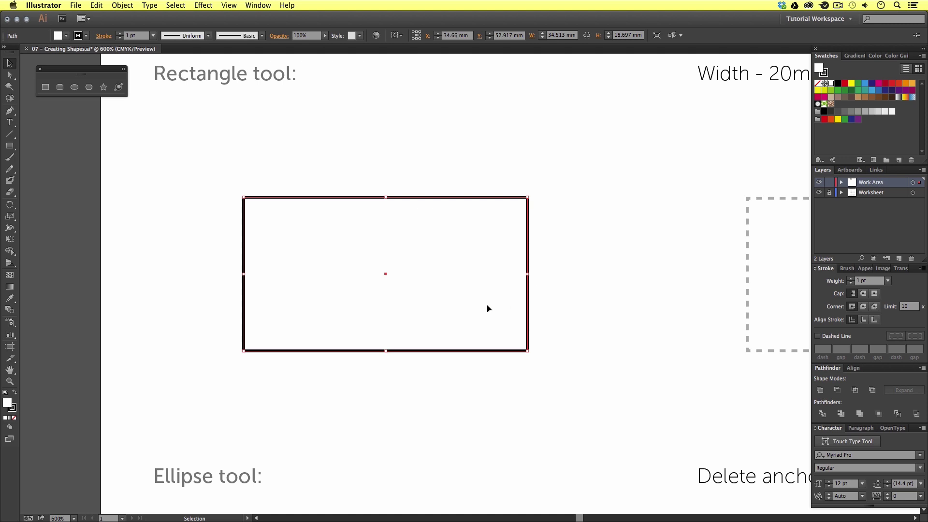
# - Try moving, resizing and rotating the rectangle, then undo back to the traced position
pyautogui.moveTo(445, 315); pyautogui.dragTo(414, 285)
pyautogui.press('super+z')
pyautogui.press('super+z')
pyautogui.press('super+shift+z')
pyautogui.press('super+shift+z')
pyautogui.press('super+z')
pyautogui.moveTo(528, 275); pyautogui.dragTo(365, 275)
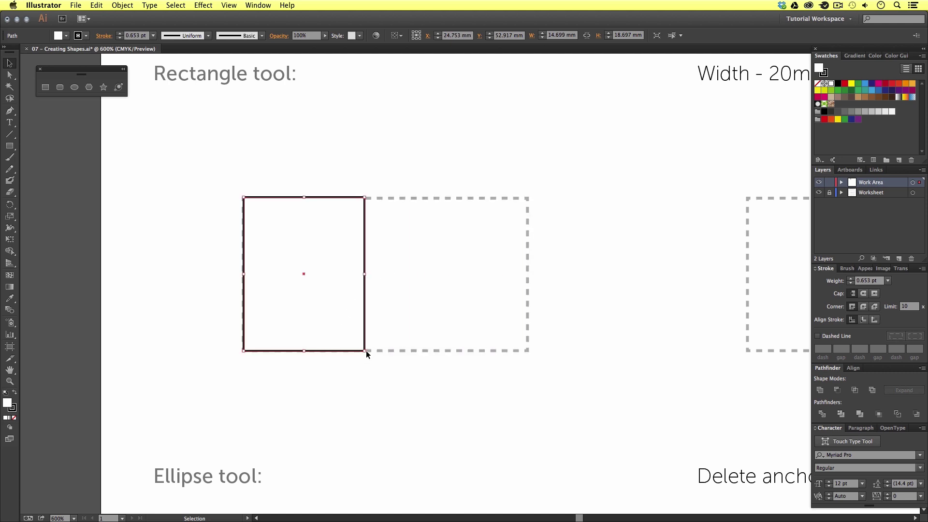
pyautogui.moveTo(367, 194); pyautogui.dragTo(318, 372)
pyautogui.press('a')
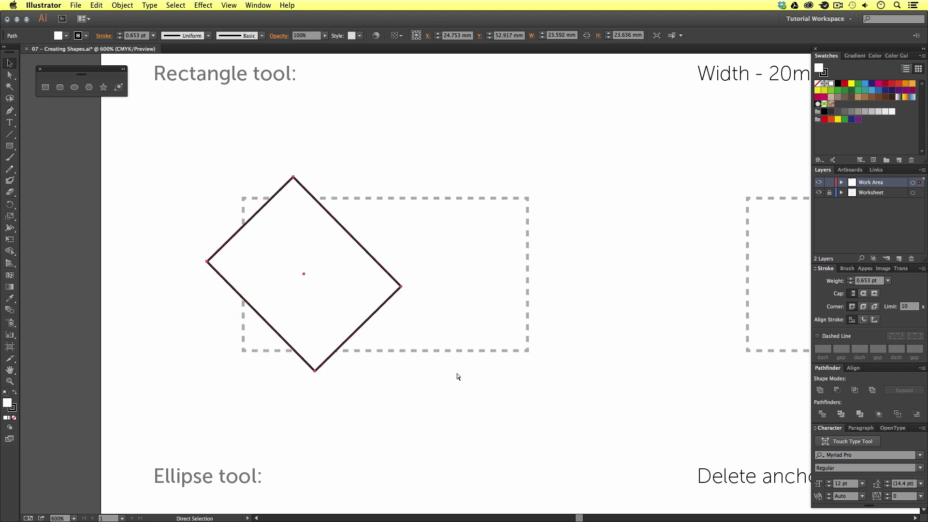
pyautogui.press('super+z')
pyautogui.press('super+z')
pyautogui.press('v')
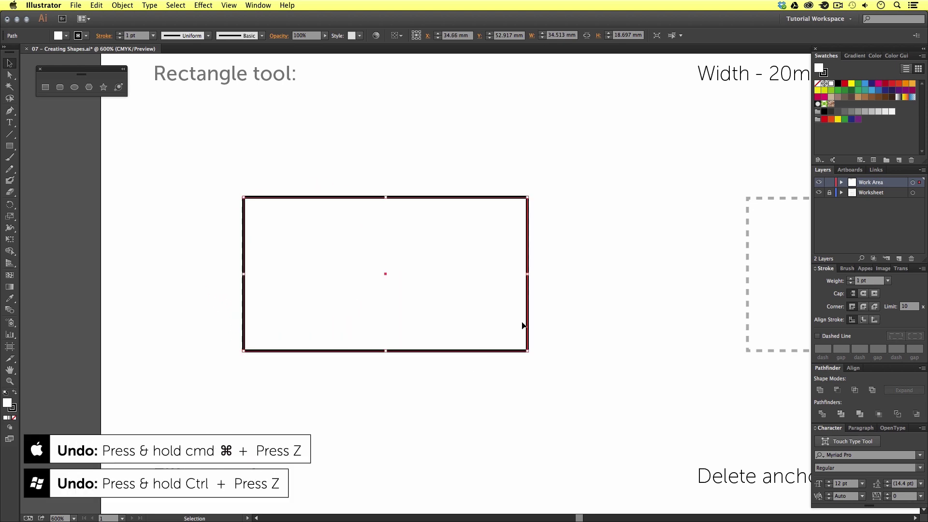
pyautogui.click(569, 276)
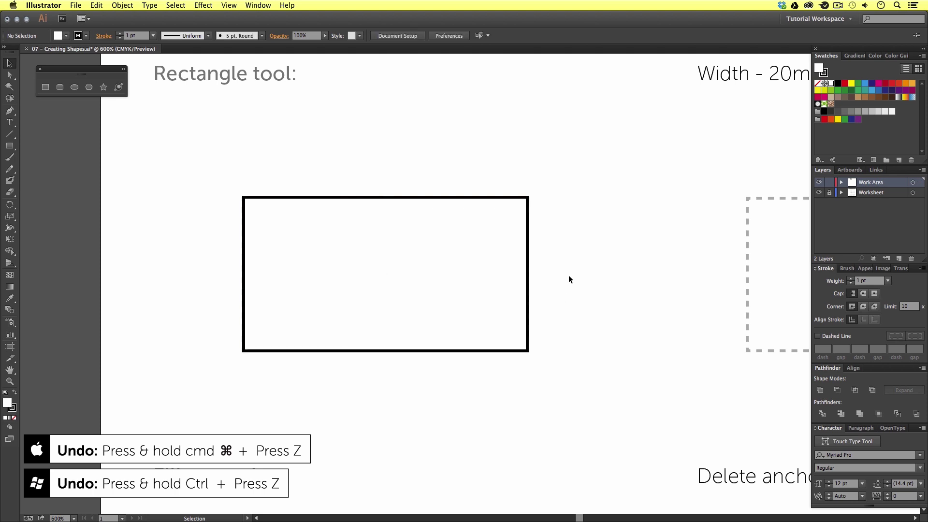
# - Pan to the 'Width - 20mm, Height - 20mm' square template
pyautogui.press('space')
pyautogui.moveTo(719, 269); pyautogui.dragTo(311, 278)
pyautogui.moveTo(447, 272); pyautogui.dragTo(475, 292)
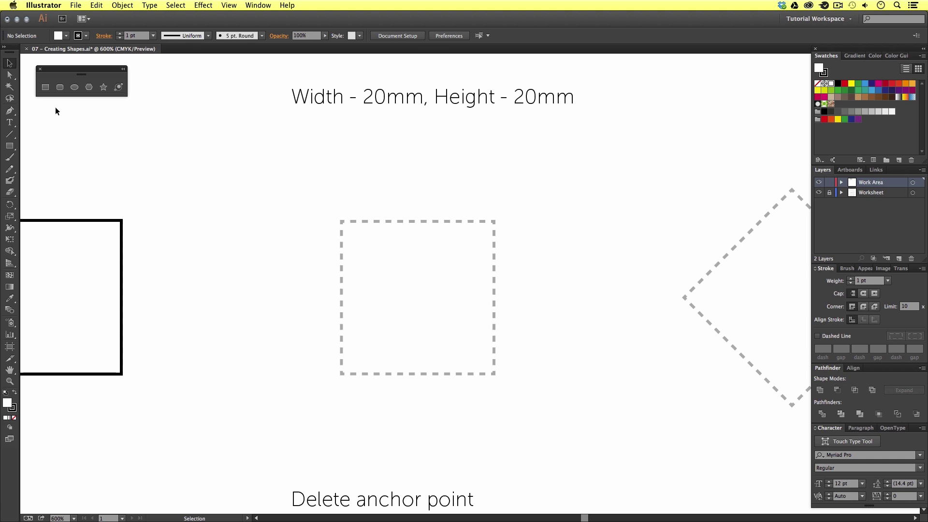
pyautogui.click(45, 88)
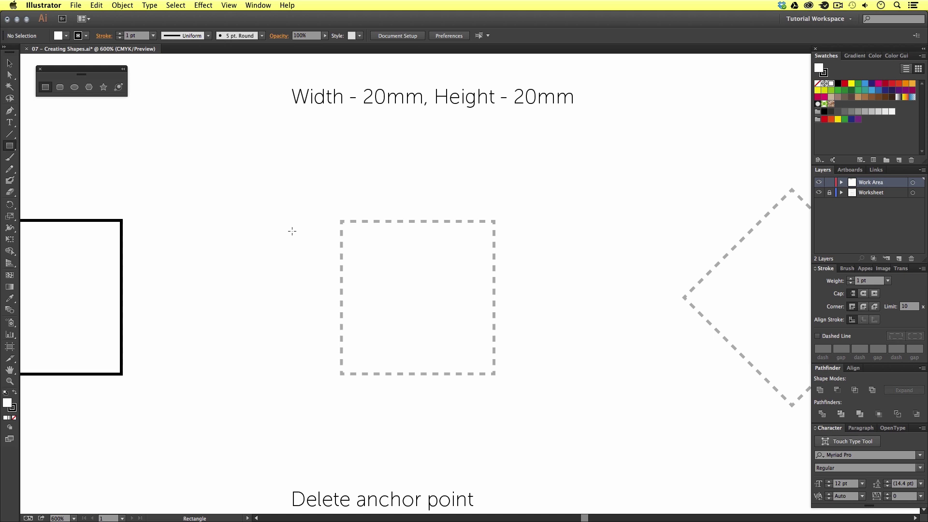
pyautogui.click(362, 255)
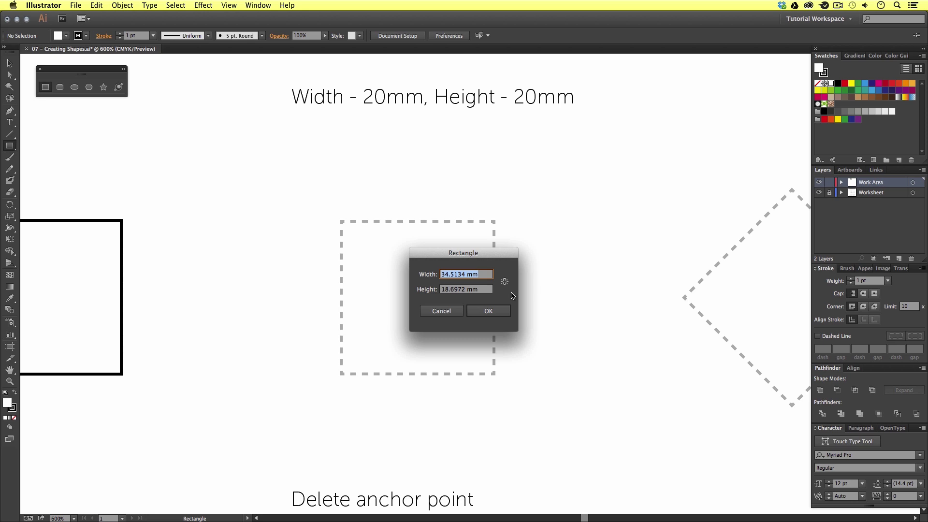
pyautogui.write('20')
pyautogui.press('Tab')
pyautogui.write('20')
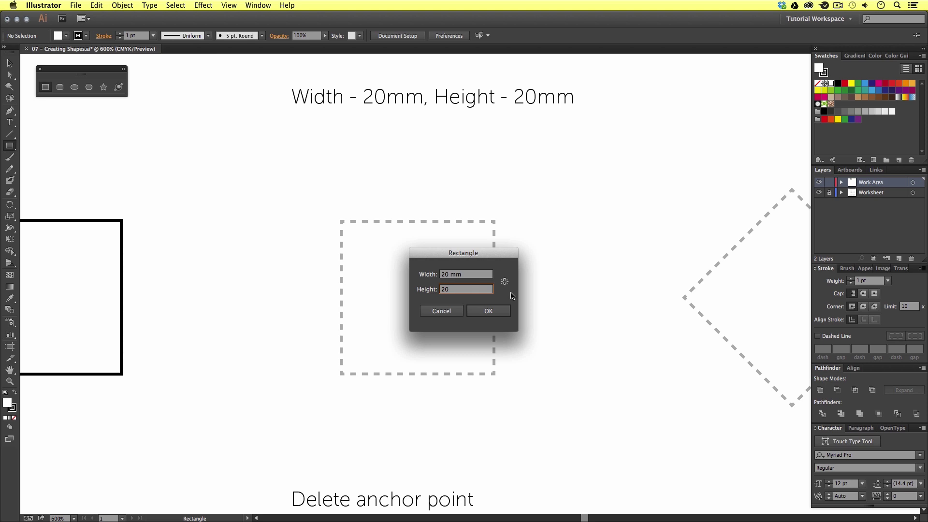
pyautogui.click(486, 312)
pyautogui.press('v')
pyautogui.moveTo(476, 323); pyautogui.dragTo(468, 292)
pyautogui.click(584, 308)
pyautogui.click(463, 311)
pyautogui.press('Delete')
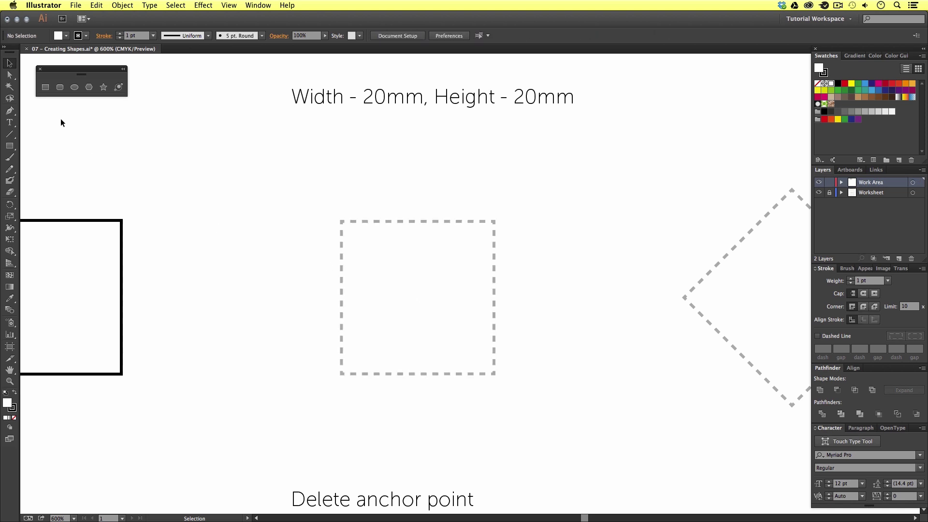
pyautogui.click(45, 88)
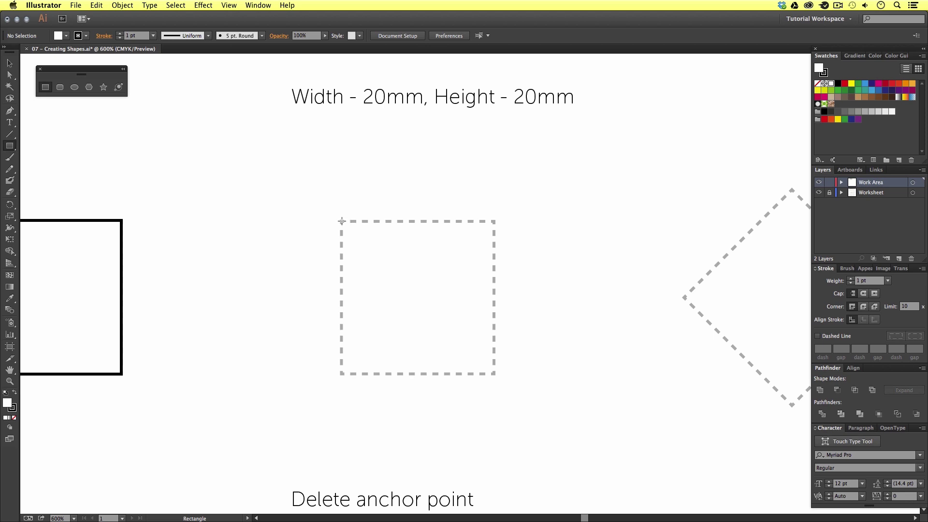
# - Draw an 18.521 mm square over the dashed 20mm template square
pyautogui.moveTo(341, 222); pyautogui.dragTo(495, 374)
pyautogui.press('v')
pyautogui.click(622, 291)
pyautogui.moveTo(622, 286); pyautogui.dragTo(290, 269)
pyautogui.moveTo(430, 272); pyautogui.dragTo(401, 269)
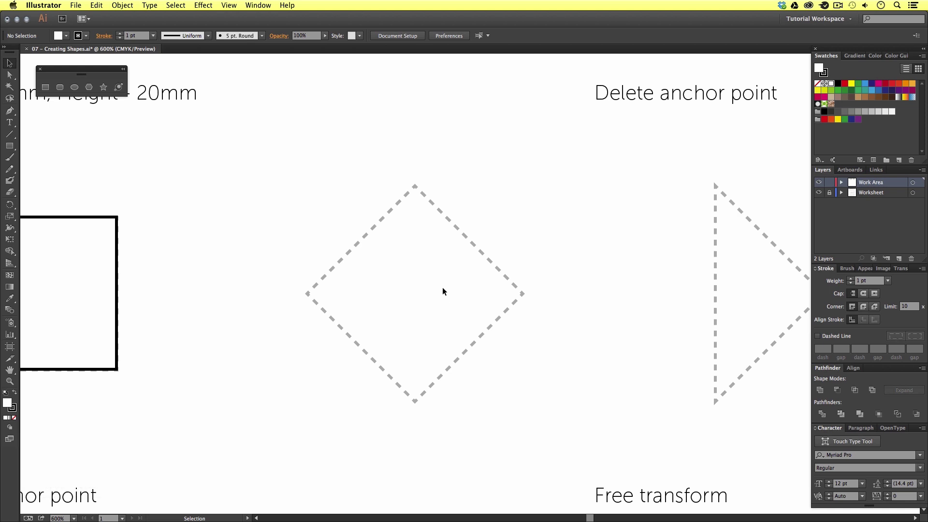
# - Copy the traced black square and paste a duplicate
pyautogui.moveTo(311, 296); pyautogui.dragTo(425, 294)
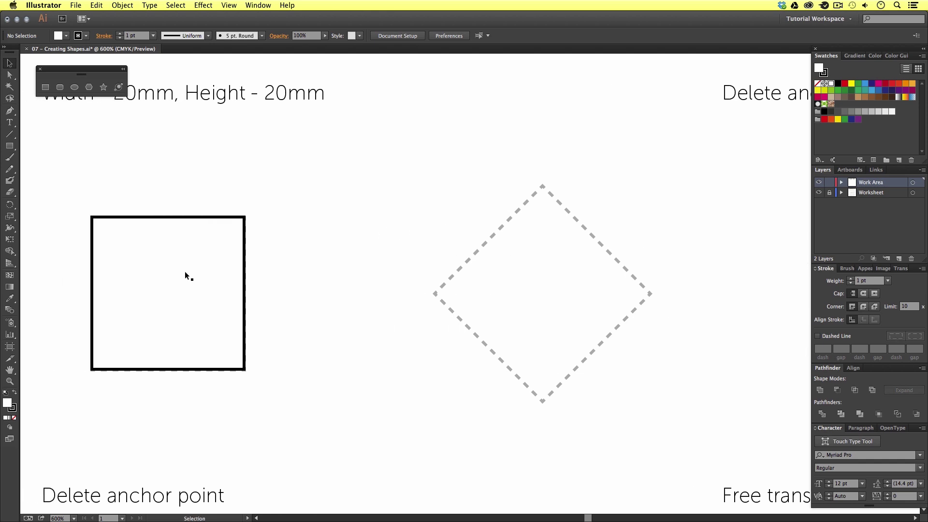
pyautogui.moveTo(201, 277); pyautogui.dragTo(307, 282)
pyautogui.click(300, 272)
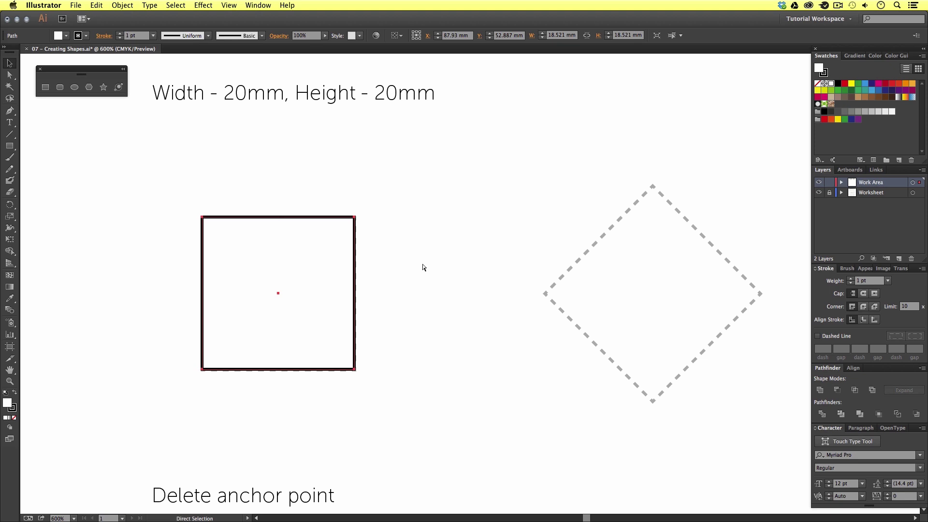
pyautogui.press('super+c')
pyautogui.press('super+v')
# - Move the duplicate square onto the dashed diamond and rotate it 45°
pyautogui.moveTo(642, 259); pyautogui.dragTo(409, 257)
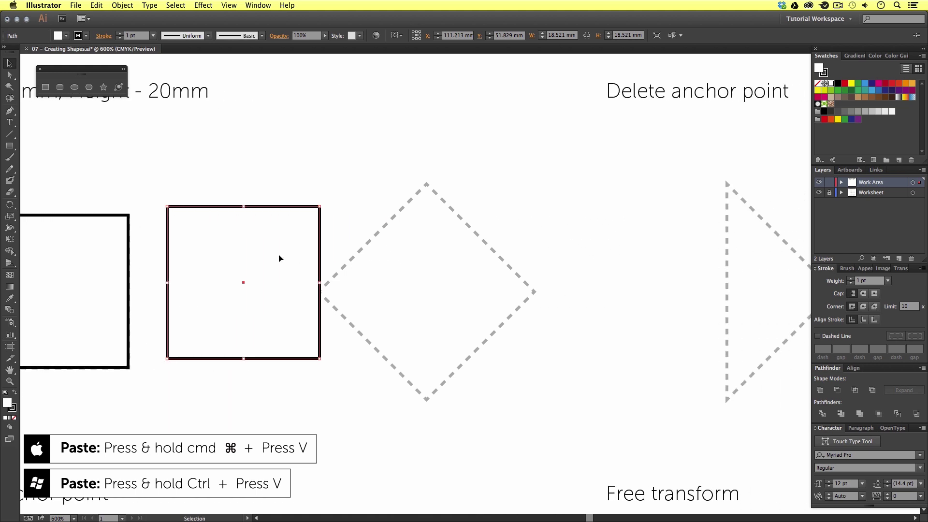
pyautogui.moveTo(279, 262); pyautogui.dragTo(455, 268)
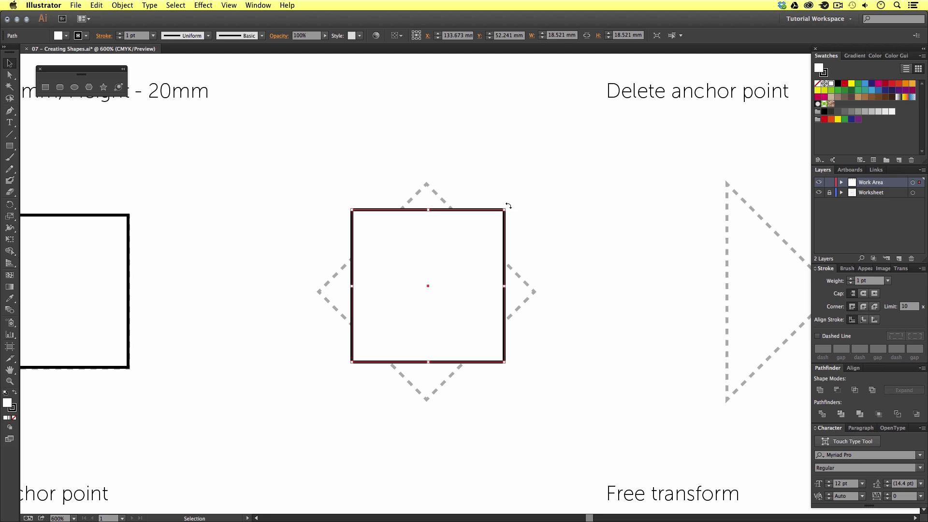
pyautogui.moveTo(509, 206); pyautogui.dragTo(476, 432)
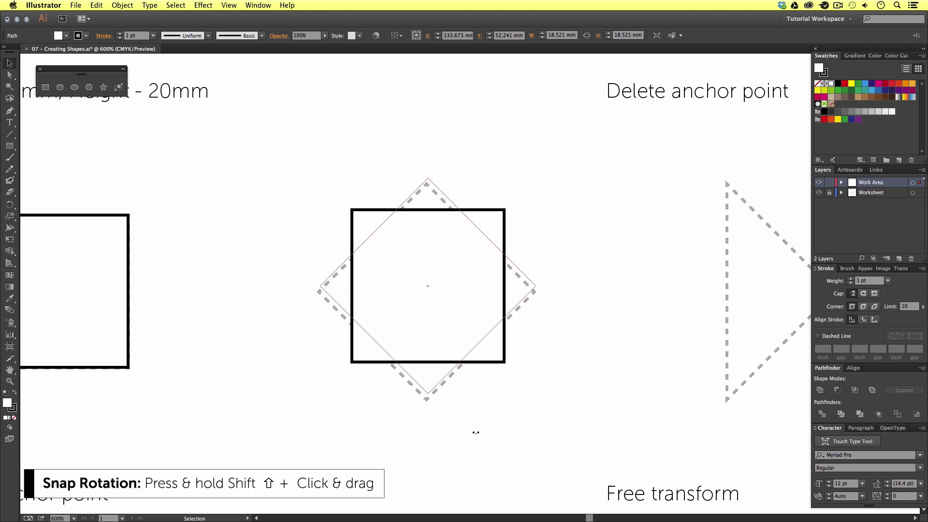
pyautogui.moveTo(371, 441); pyautogui.dragTo(291, 330)
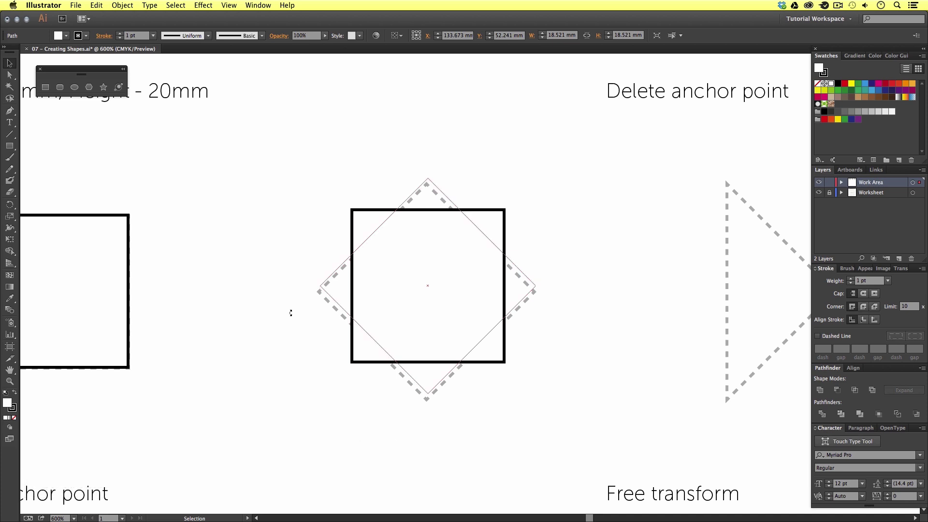
pyautogui.moveTo(291, 313); pyautogui.dragTo(290, 315)
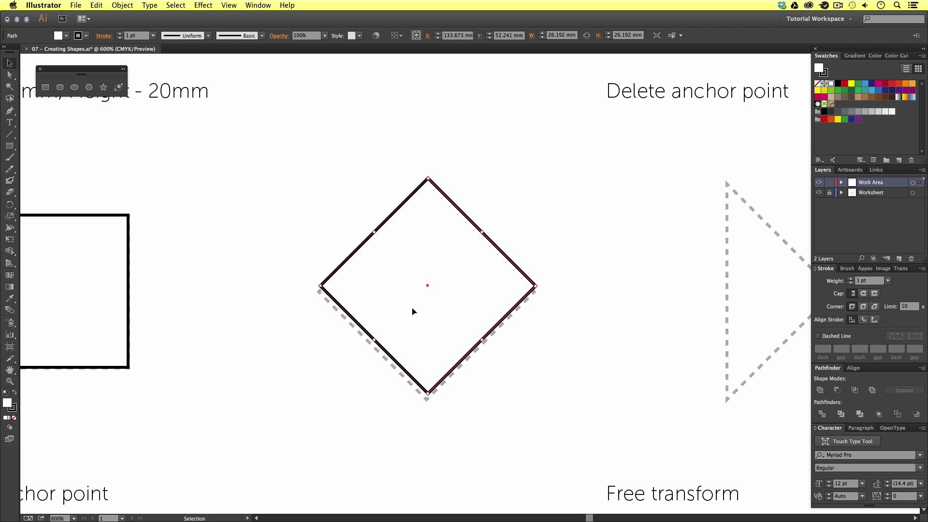
# - Nudge the diamond into alignment with the template and deselect it
pyautogui.press('Down')
pyautogui.press('Down')
pyautogui.press('Left')
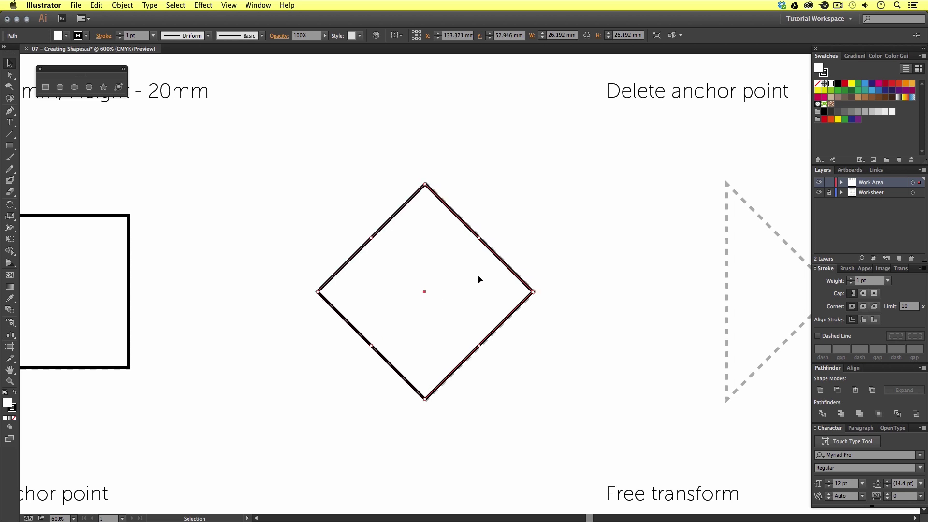
pyautogui.press('Right')
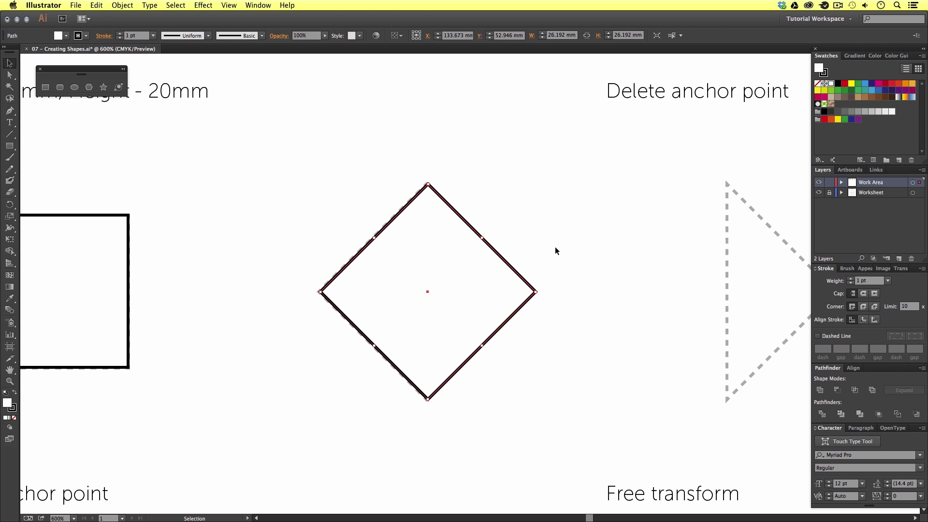
pyautogui.click(556, 251)
pyautogui.moveTo(736, 256); pyautogui.dragTo(421, 252)
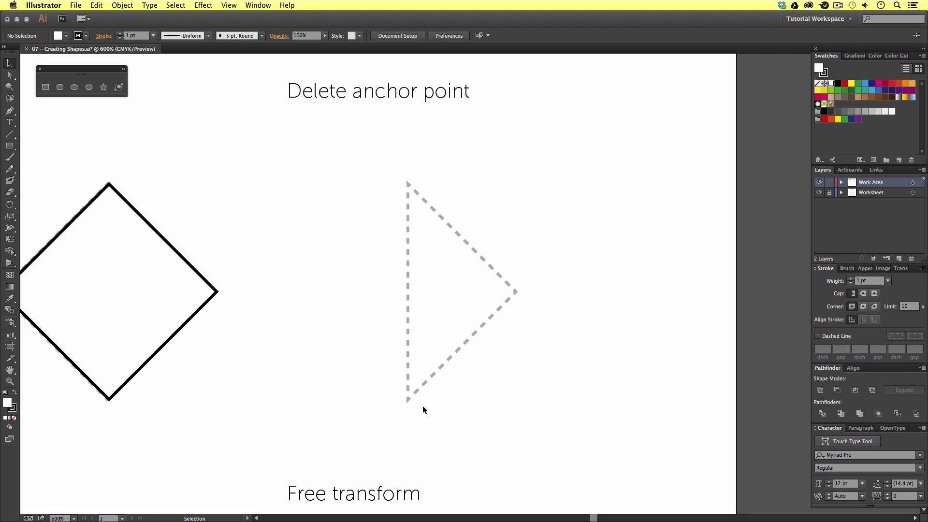
# - Duplicate the black diamond, place the copy over the dashed triangle template, and reselect it
pyautogui.moveTo(275, 373); pyautogui.dragTo(362, 372)
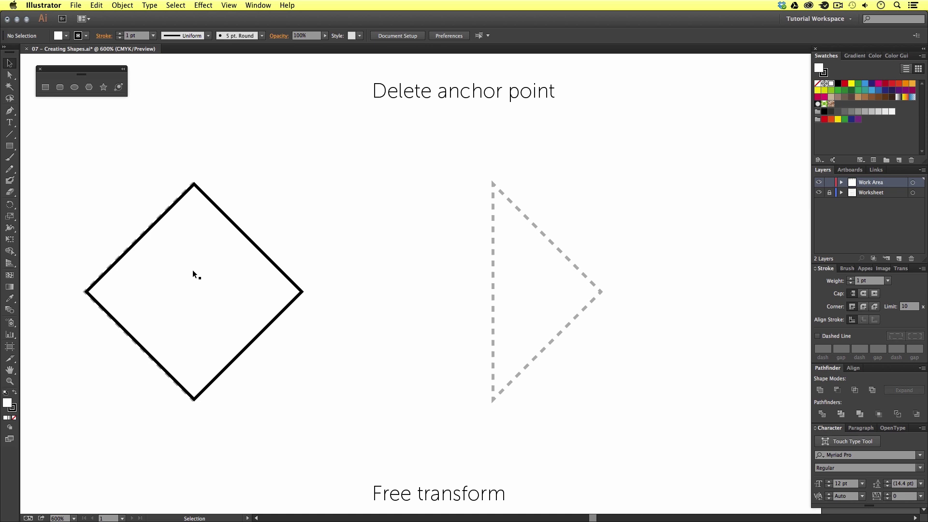
pyautogui.click(193, 272)
pyautogui.hotkey('ctrl', 'c')
pyautogui.hotkey('ctrl', 'v')
pyautogui.moveTo(526, 283); pyautogui.dragTo(549, 289)
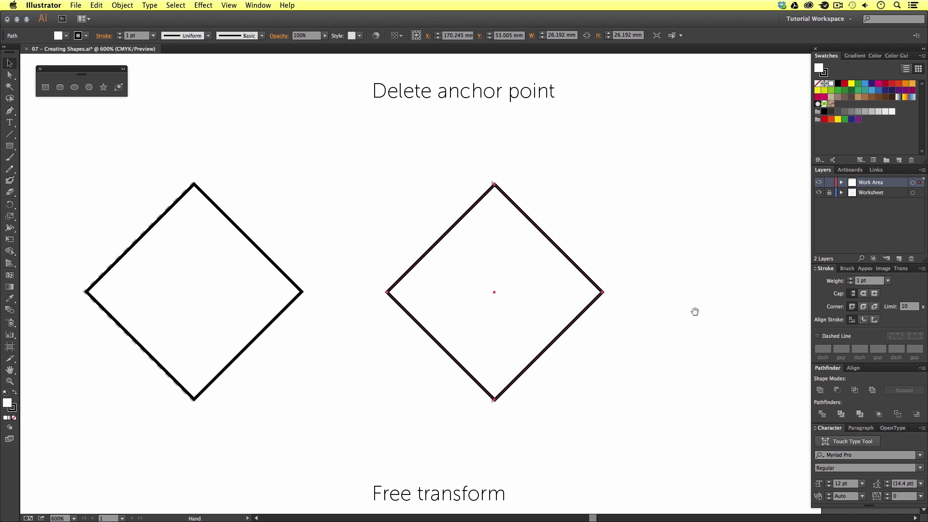
pyautogui.hscroll(5, 694, 310)
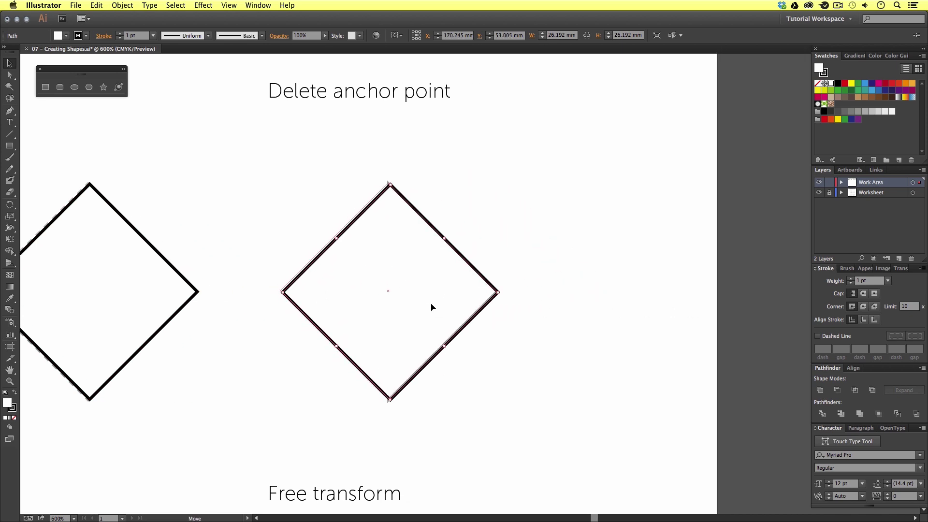
pyautogui.click(604, 313)
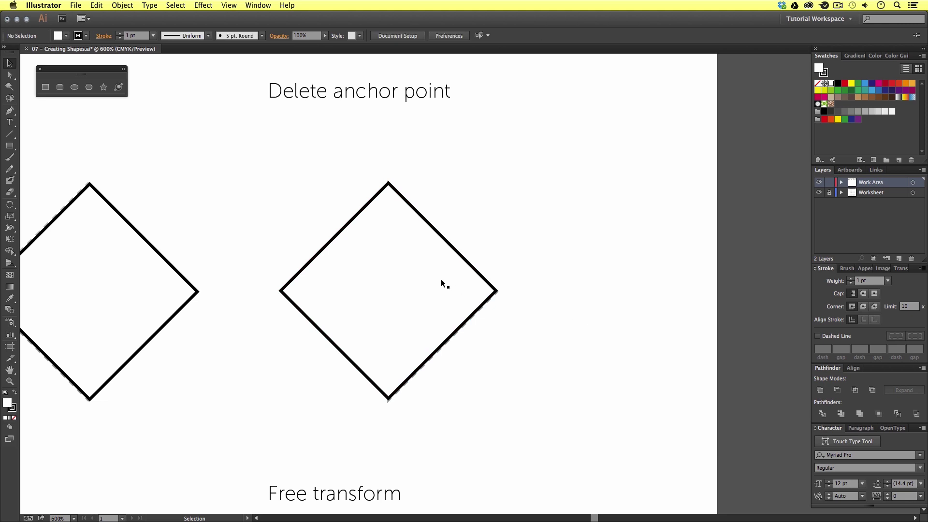
pyautogui.click(410, 279)
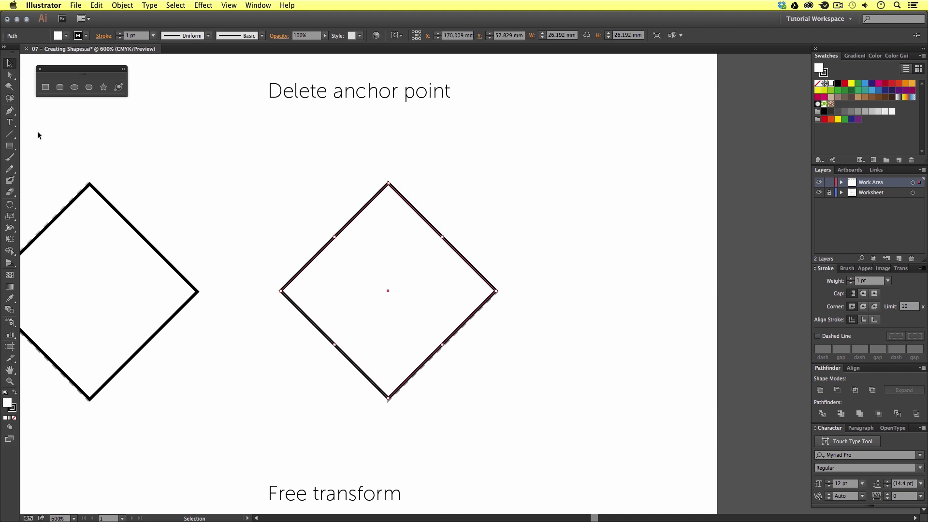
# - Delete the copied diamond's left anchor point to turn it into a solid triangle
pyautogui.click(10, 112)
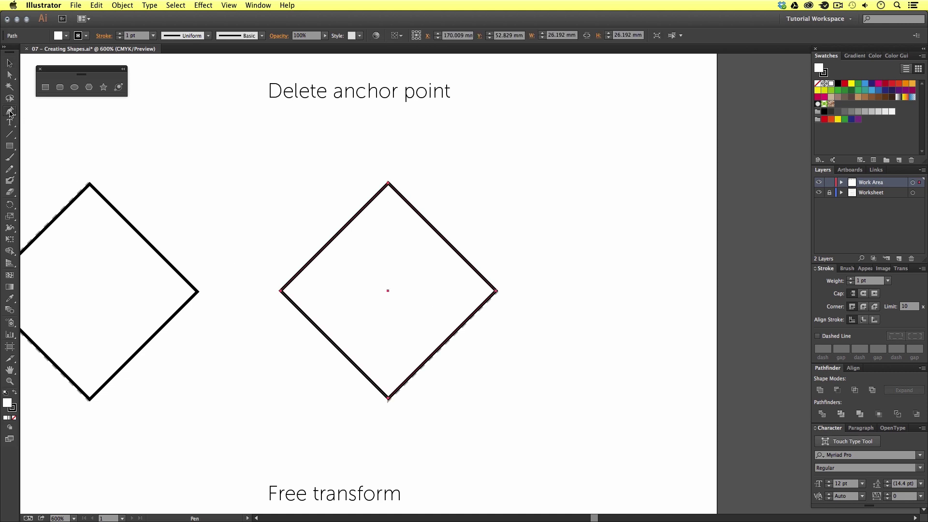
pyautogui.click(10, 112)
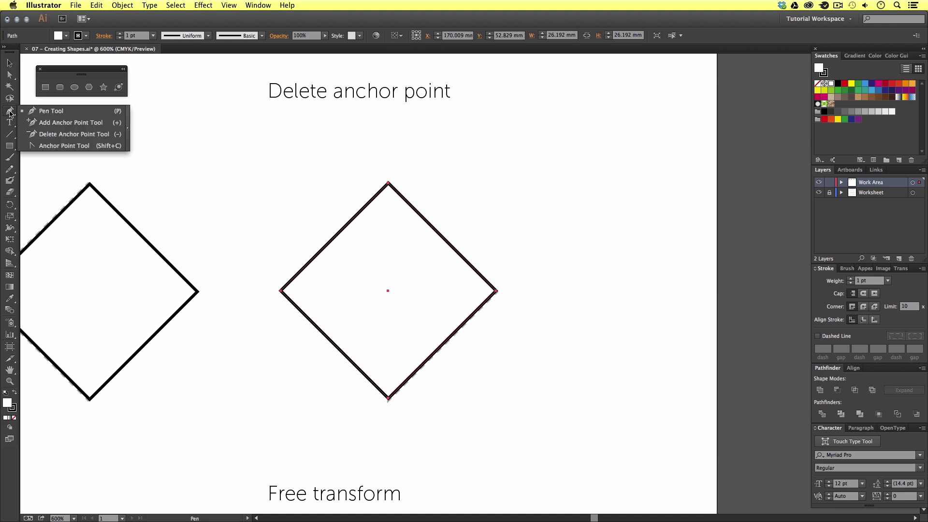
pyautogui.click(71, 135)
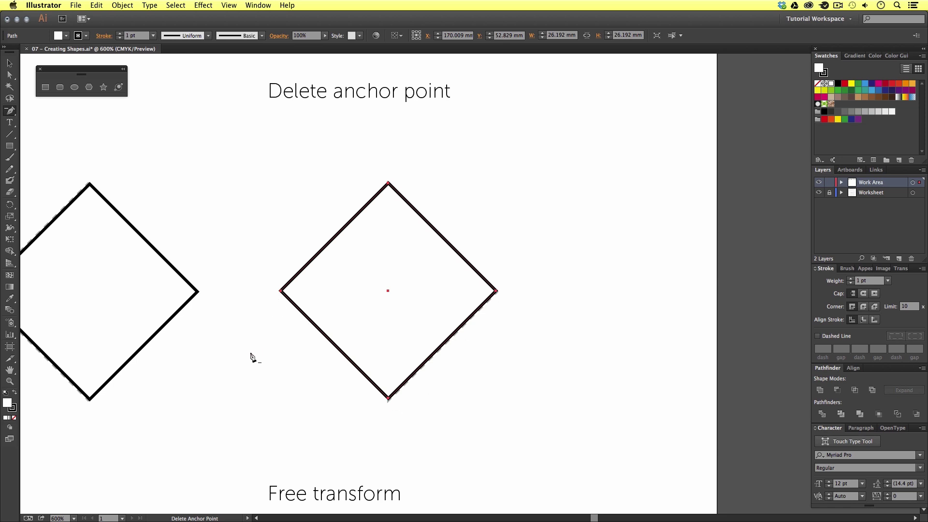
pyautogui.click(282, 291)
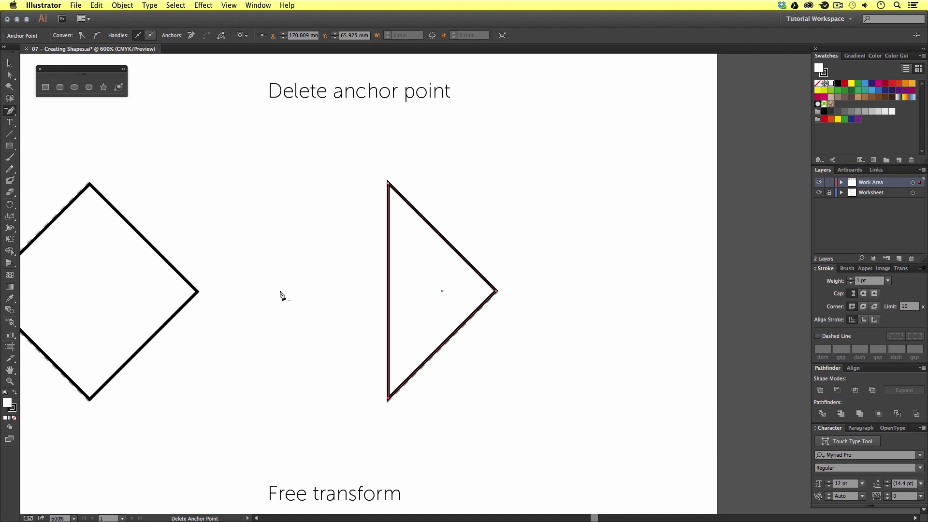
pyautogui.press('v')
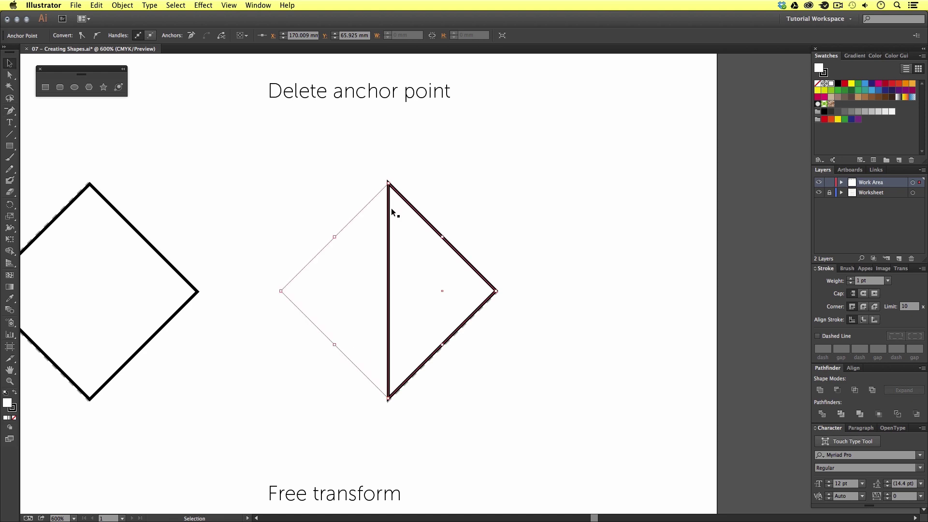
pyautogui.click(561, 237)
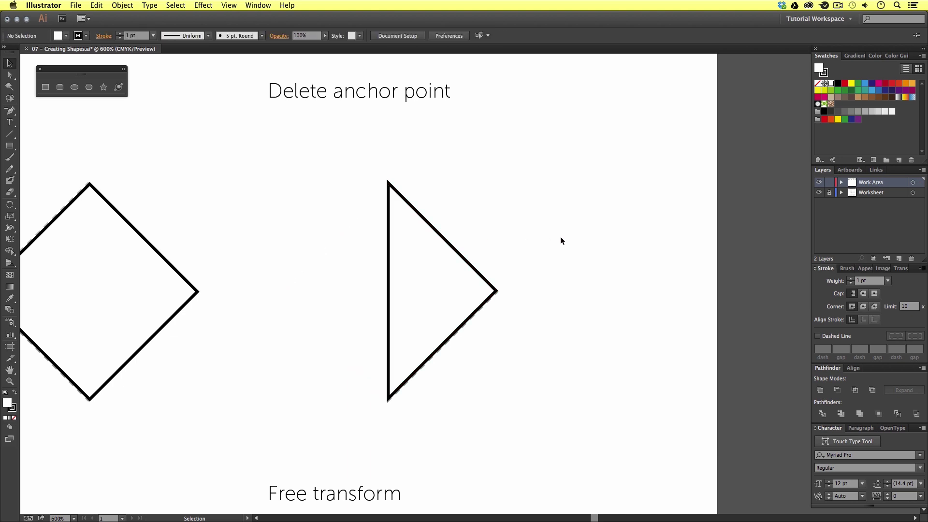
# - Zoom out and pan to see more of the worksheet
pyautogui.press('z')
pyautogui.keyDown('alt'); pyautogui.click(431, 284); pyautogui.keyUp('alt')
pyautogui.keyDown('alt'); pyautogui.click(424, 279); pyautogui.keyUp('alt')
pyautogui.moveTo(425, 279); pyautogui.dragTo(507, 292)
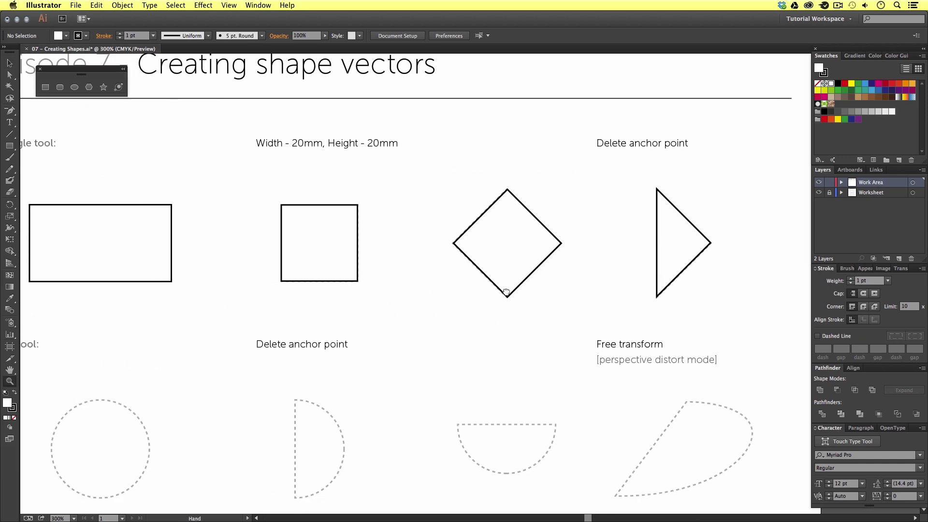
# - Bring the lower template rows into view and zoom in on the dashed circle
pyautogui.moveTo(361, 431); pyautogui.dragTo(472, 286)
pyautogui.moveTo(401, 334); pyautogui.dragTo(435, 330)
pyautogui.click(263, 269)
pyautogui.hscroll(5, 406, 263)
pyautogui.click(379, 261)
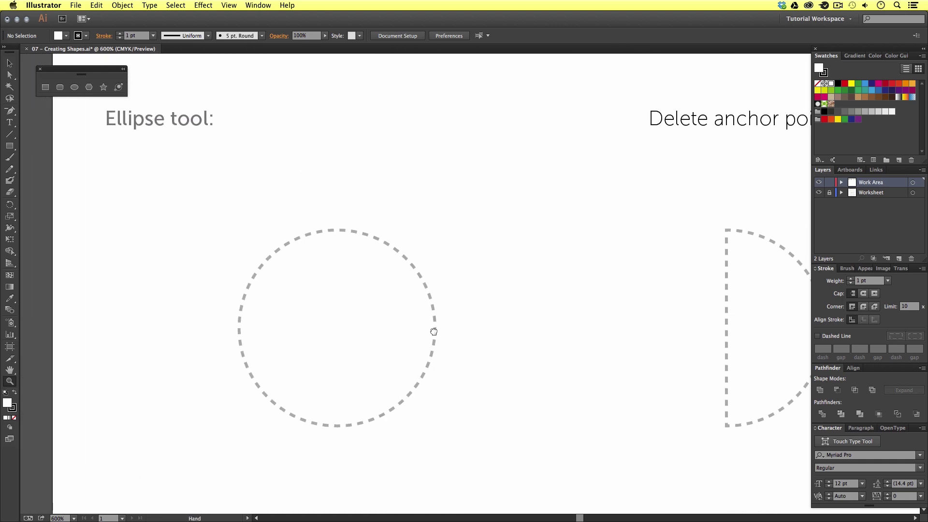
# - Draw a solid black circle with the Ellipse tool over the dashed circle template
pyautogui.press('v')
pyautogui.click(75, 88)
pyautogui.press('space')
pyautogui.moveTo(404, 383); pyautogui.dragTo(402, 340)
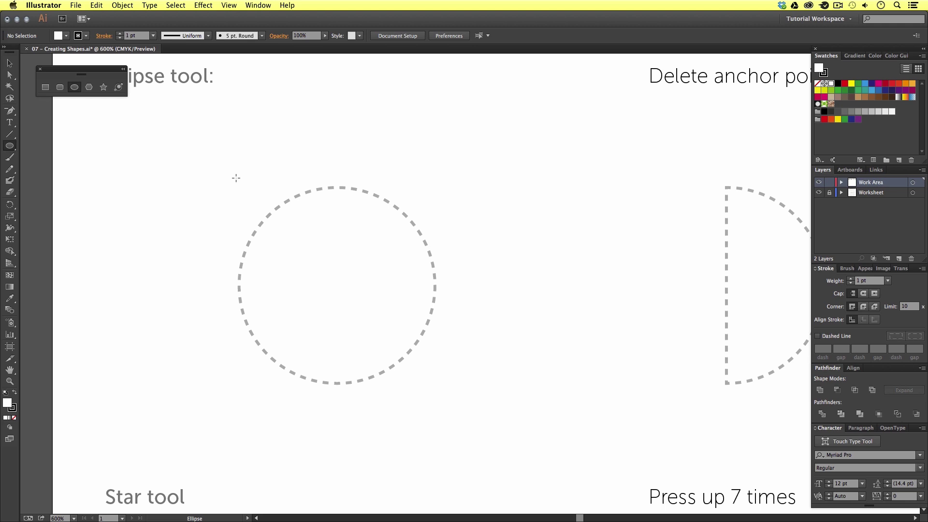
pyautogui.moveTo(237, 180)
pyautogui.mouseDown()
pyautogui.moveTo(436, 388)
pyautogui.moveTo(435, 342)
pyautogui.moveTo(319, 311)
pyautogui.moveTo(684, 255)
pyautogui.moveTo(690, 310)
pyautogui.moveTo(346, 460)
pyautogui.moveTo(294, 465)
pyautogui.moveTo(472, 431)
pyautogui.moveTo(517, 290)
pyautogui.moveTo(574, 290)
pyautogui.moveTo(406, 294)
pyautogui.moveTo(491, 373)
pyautogui.moveTo(413, 334)
pyautogui.moveTo(436, 349)
pyautogui.mouseUp()
# - Test-move the circle, undo it back onto the guide, and pan to the Delete anchor point example
pyautogui.press('v')
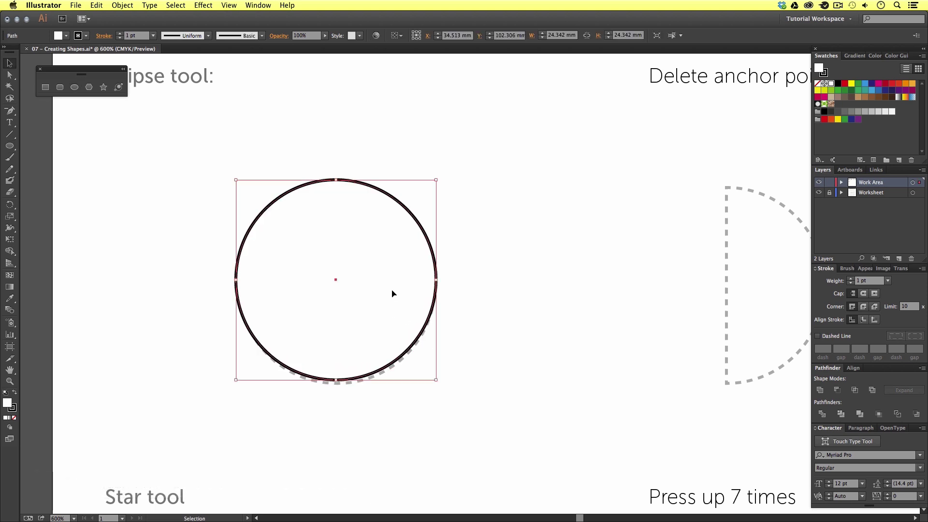
pyautogui.moveTo(382, 296); pyautogui.dragTo(435, 343)
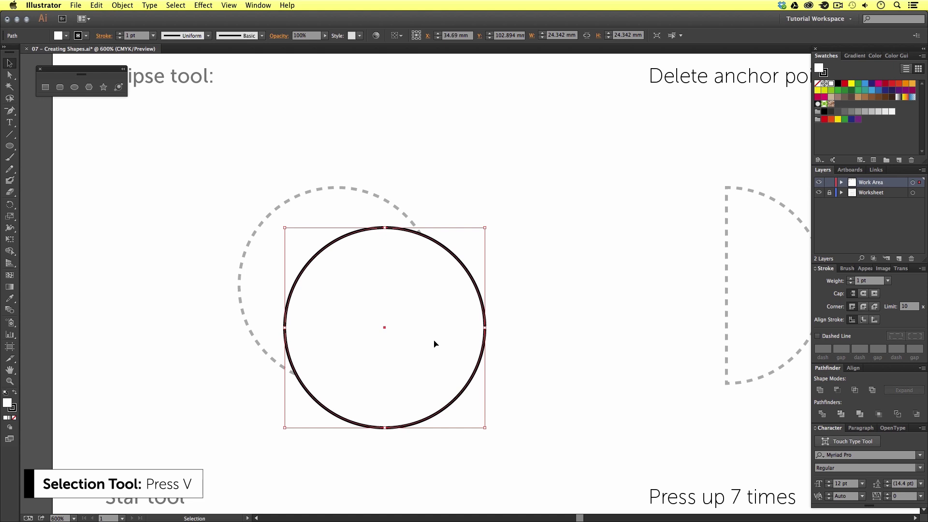
pyautogui.hotkey('ctrl', 'z')
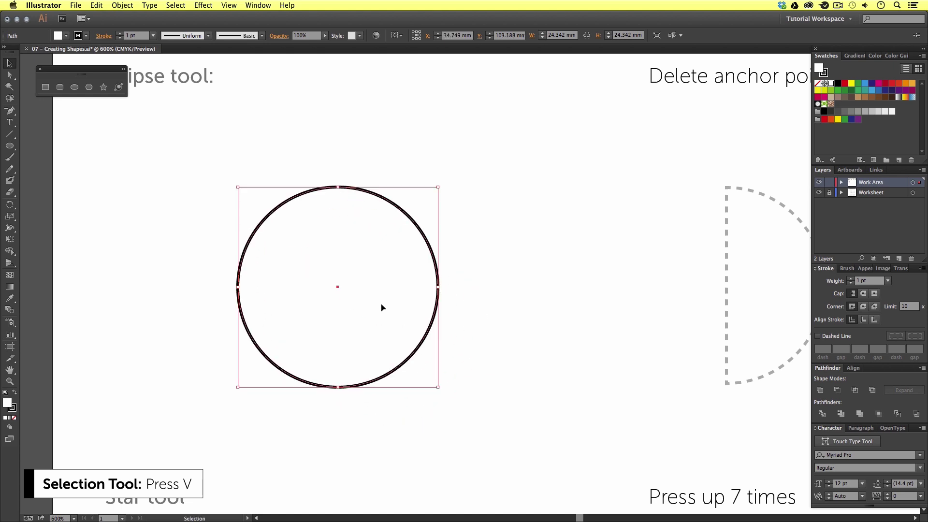
pyautogui.click(478, 296)
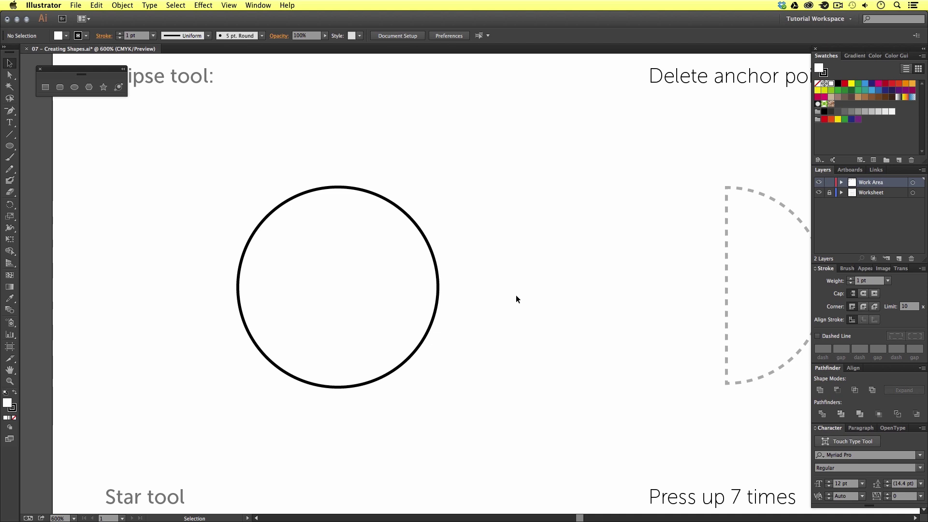
pyautogui.press('space')
pyautogui.moveTo(719, 275); pyautogui.dragTo(398, 274)
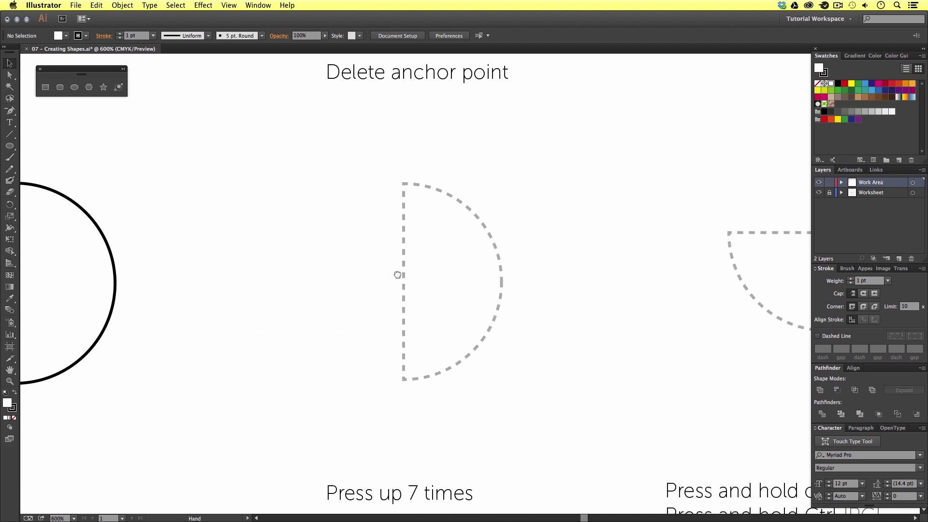
# - Place a copy of the traced circle over the dashed half-circle template
pyautogui.press('space')
pyautogui.moveTo(332, 327); pyautogui.dragTo(498, 325)
pyautogui.click(191, 265)
pyautogui.moveTo(205, 271); pyautogui.dragTo(610, 289)
pyautogui.hscroll(5, 551, 288)
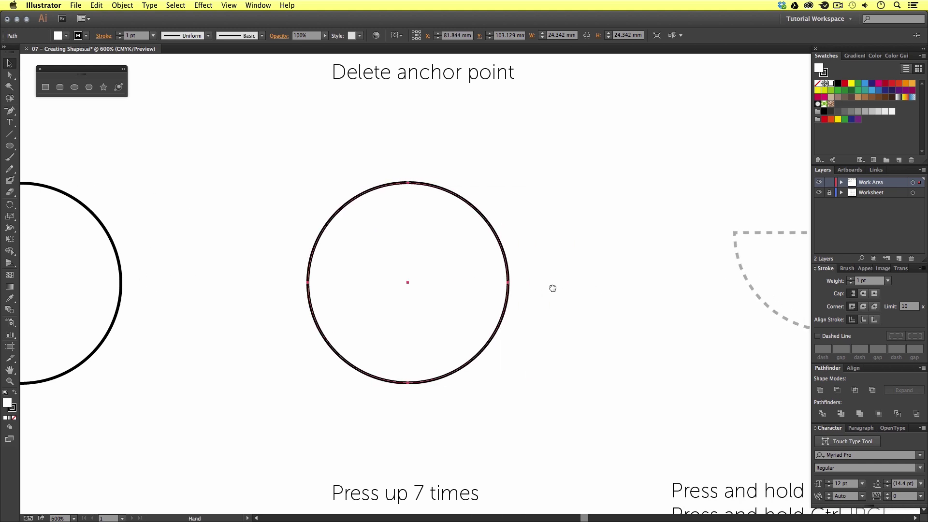
# - Delete the copy's left anchor and retract its handles to form an upright D half-circle
pyautogui.moveTo(9, 113); pyautogui.dragTo(53, 132)
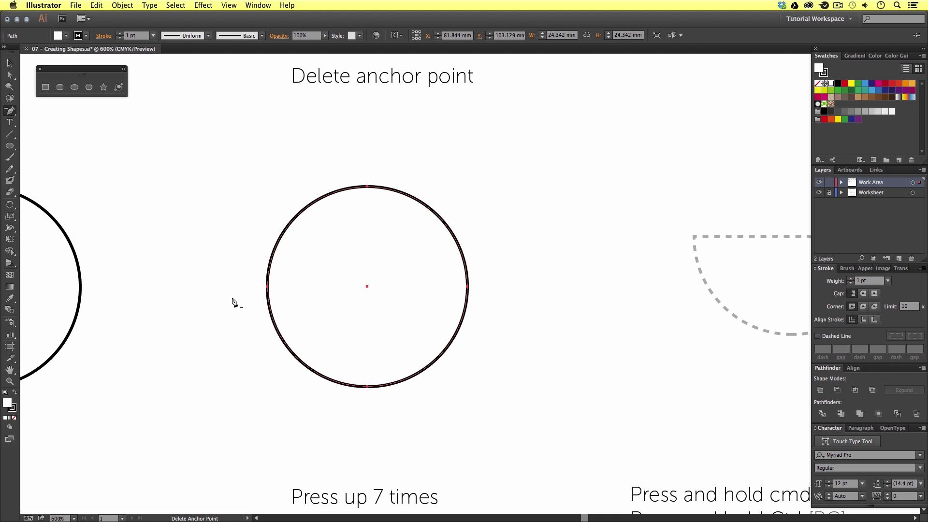
pyautogui.click(267, 288)
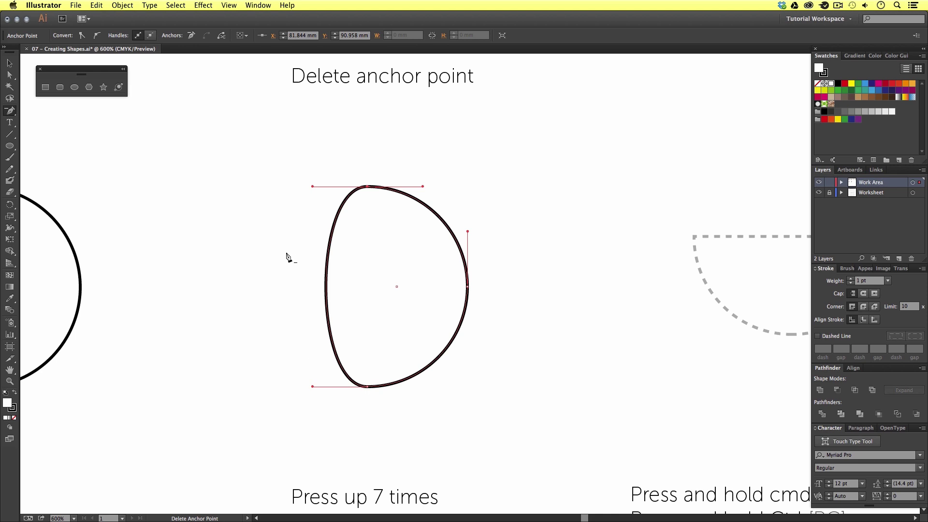
pyautogui.press('a')
pyautogui.moveTo(312, 187); pyautogui.dragTo(368, 189)
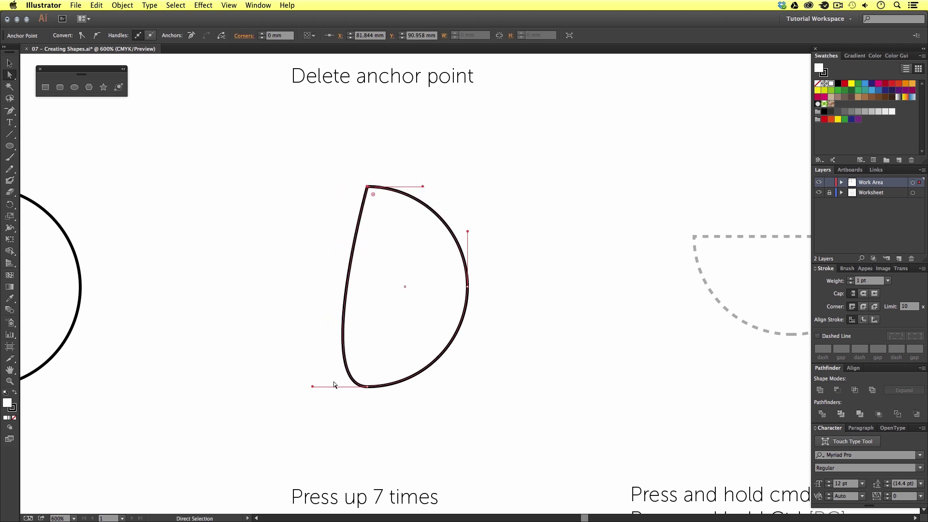
pyautogui.moveTo(311, 387); pyautogui.dragTo(367, 386)
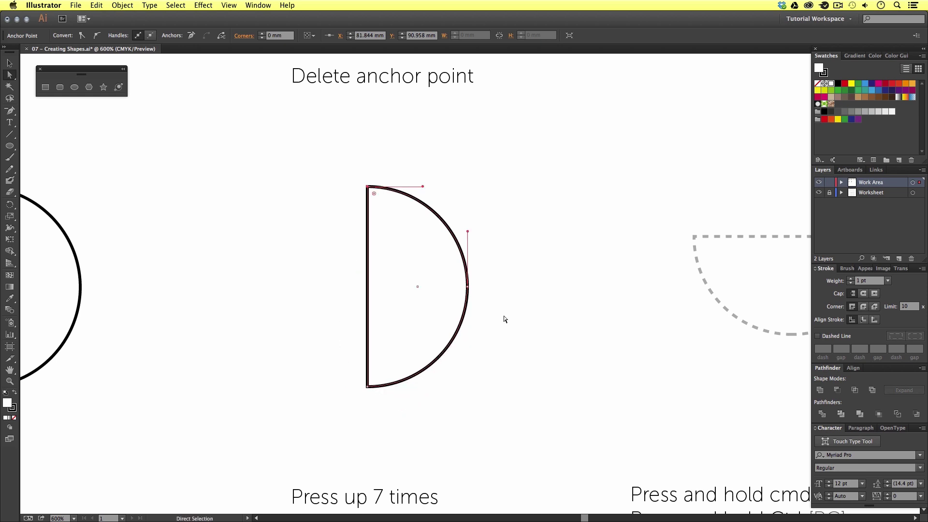
pyautogui.press('v')
pyautogui.click(559, 261)
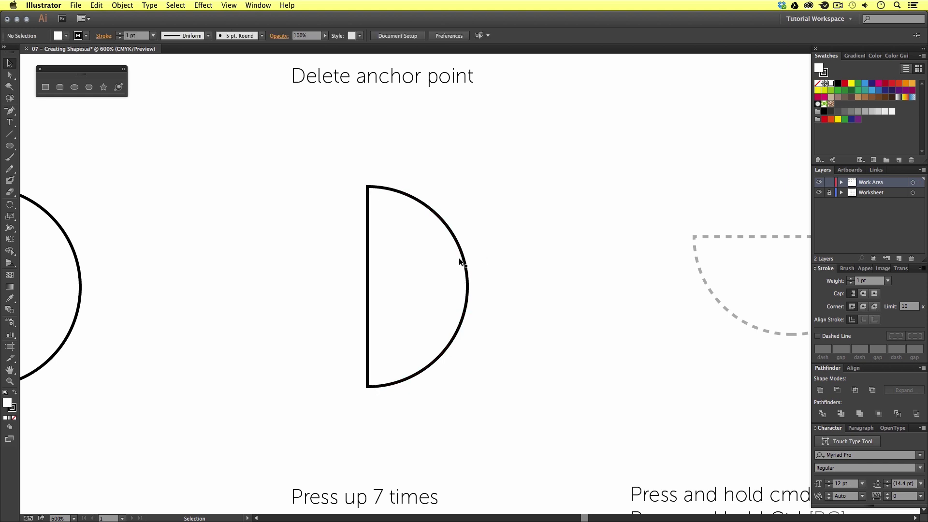
pyautogui.click(440, 261)
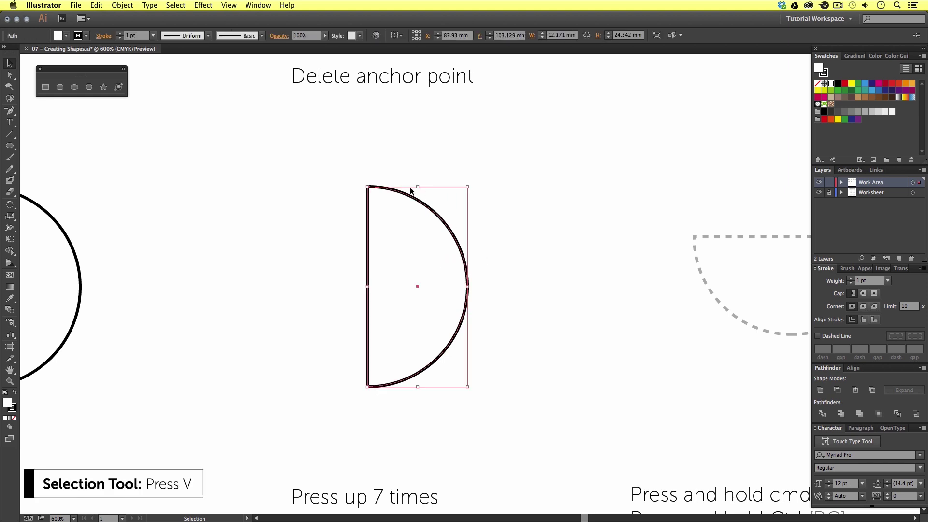
pyautogui.click(555, 297)
# - Duplicate the D half-circle, rotate it 90° flat side up, and set it on the bowl guide
pyautogui.moveTo(615, 264); pyautogui.dragTo(356, 270)
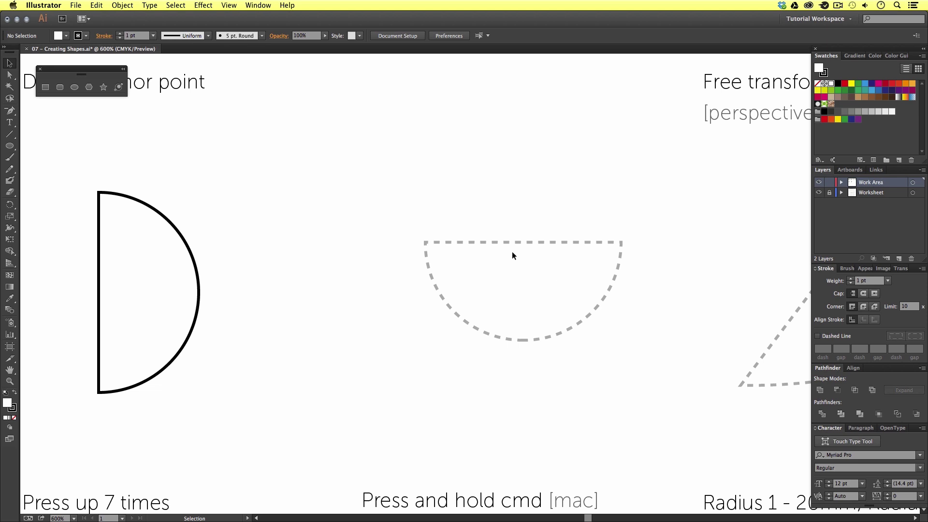
pyautogui.click(164, 282)
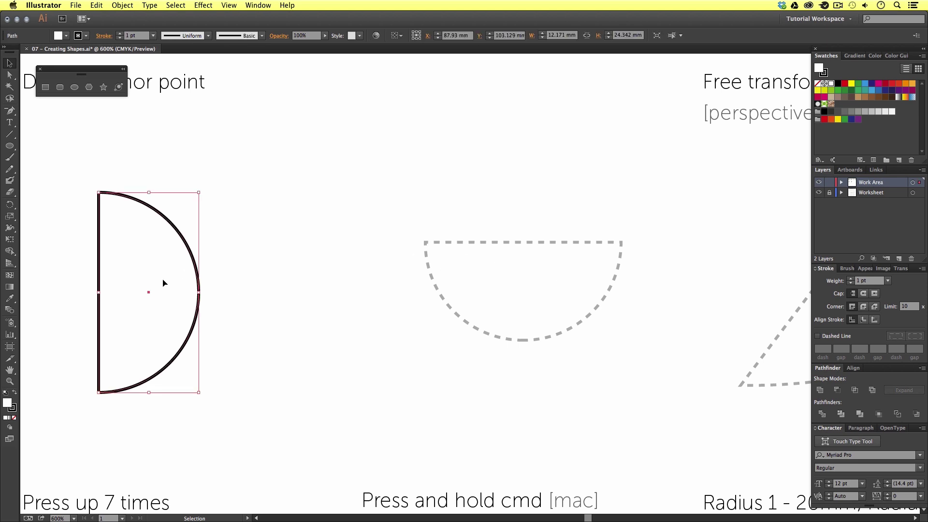
pyautogui.moveTo(164, 283); pyautogui.dragTo(506, 282)
pyautogui.hscroll(3, 464, 283)
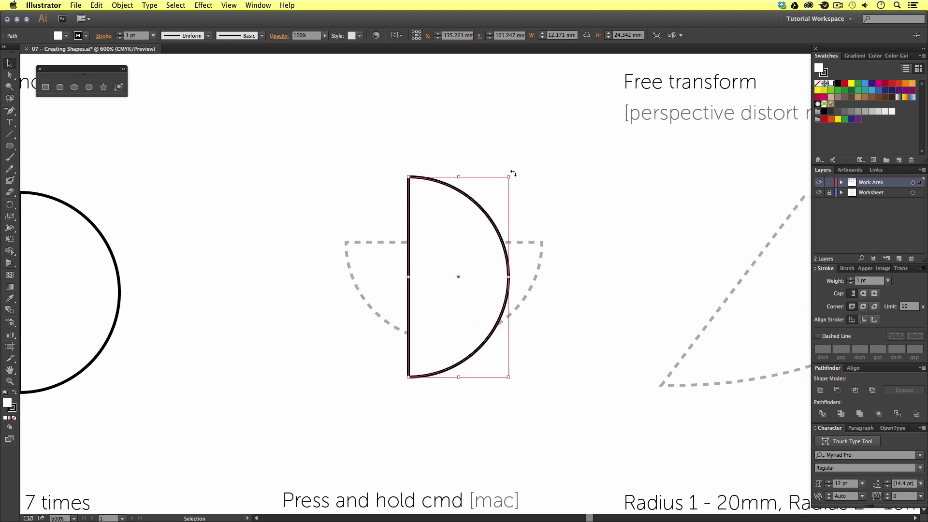
pyautogui.moveTo(513, 173); pyautogui.dragTo(561, 326)
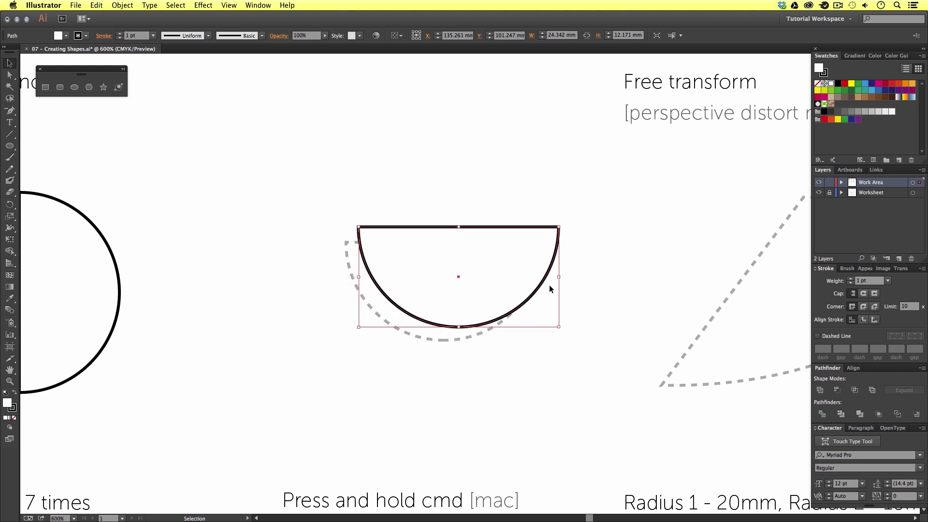
pyautogui.moveTo(514, 278); pyautogui.dragTo(512, 273)
pyautogui.click(624, 268)
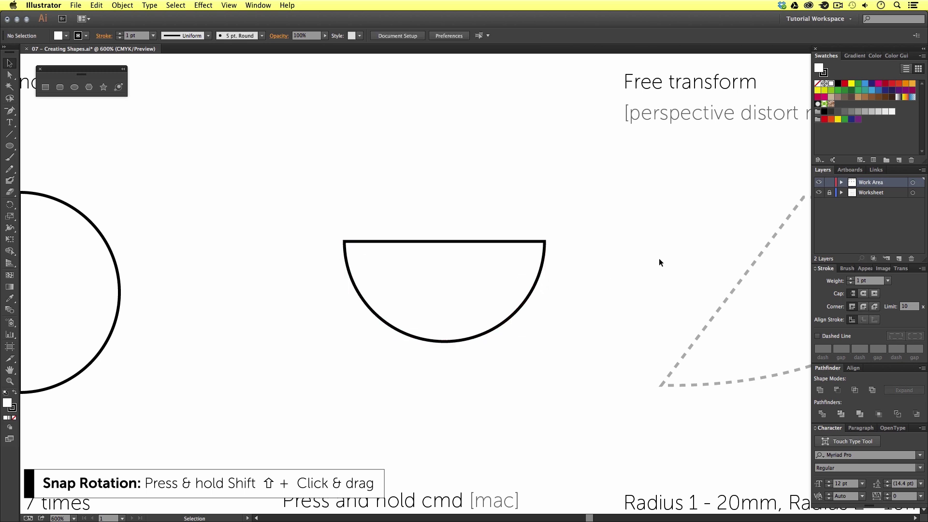
pyautogui.moveTo(694, 253); pyautogui.dragTo(394, 252)
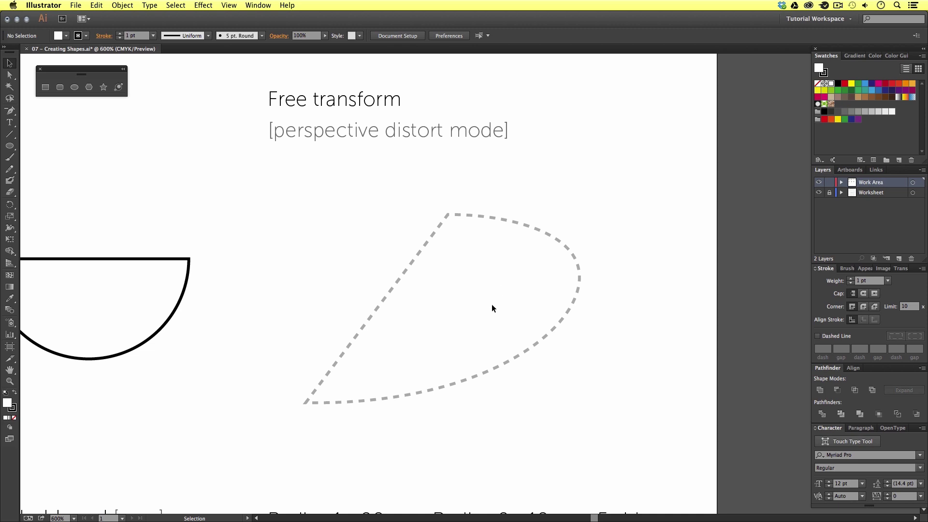
# - Copy the D half-circle and paste it onto the dashed fan shape under Free transform
pyautogui.moveTo(262, 305); pyautogui.dragTo(646, 316)
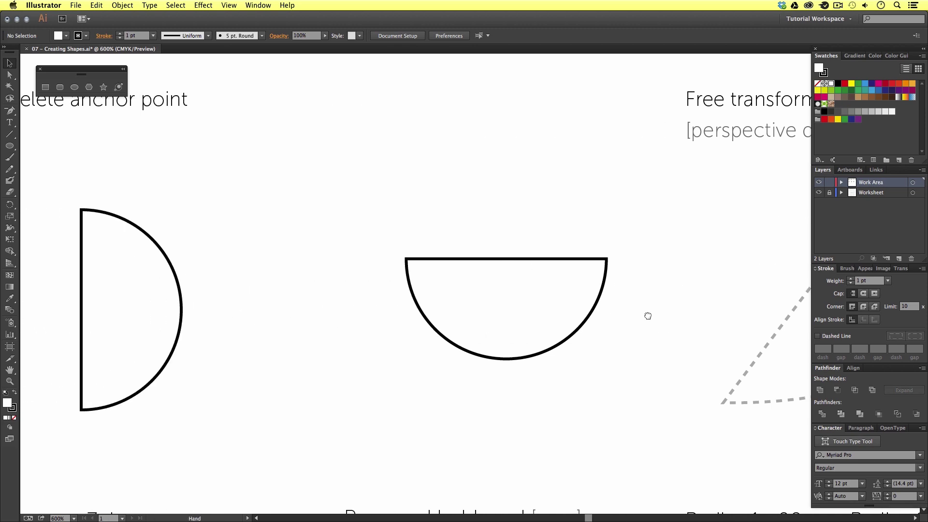
pyautogui.moveTo(263, 315); pyautogui.dragTo(316, 315)
pyautogui.click(193, 313)
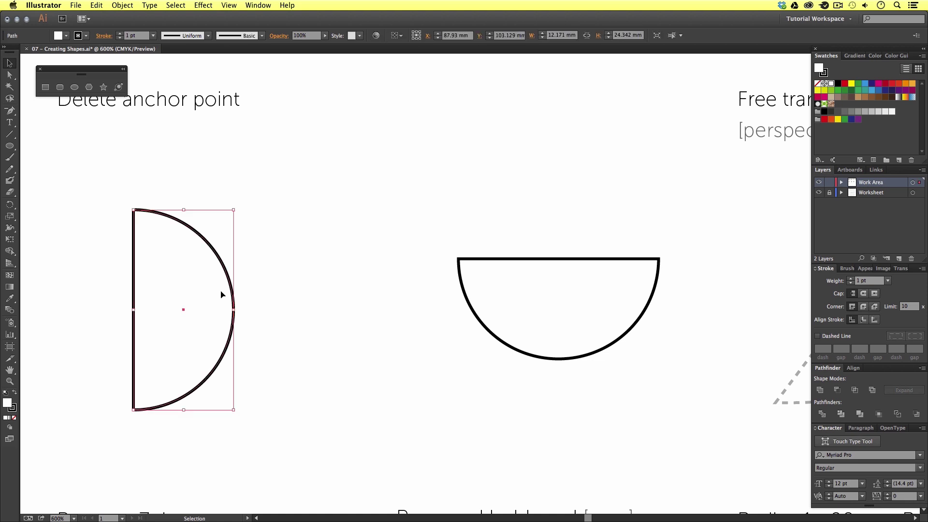
pyautogui.press('a')
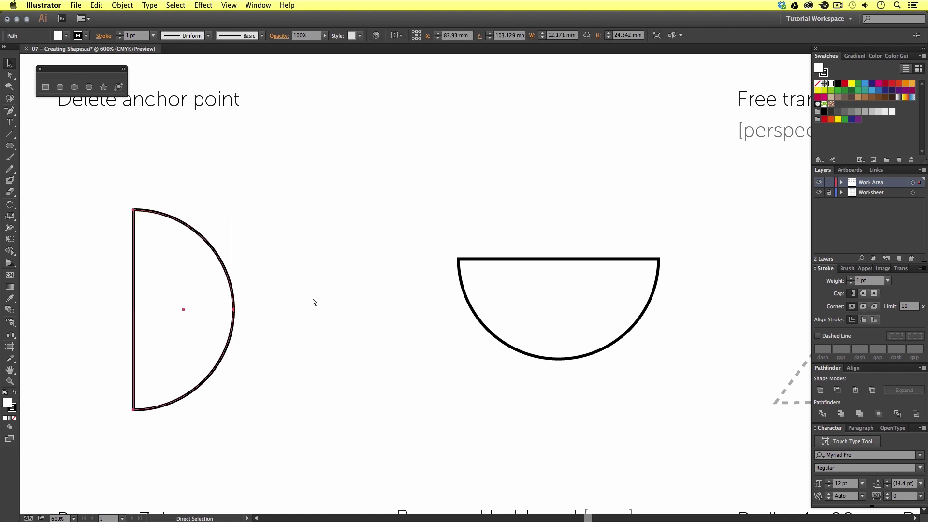
pyautogui.press('super+x')
pyautogui.moveTo(584, 303); pyautogui.dragTo(214, 302)
pyautogui.press('v')
pyautogui.press('super+v')
pyautogui.moveTo(494, 289); pyautogui.dragTo(621, 319)
# - Perspective-distort the half-circle by stretching its bottom corner to match the dashed fan
pyautogui.hscroll(5, 662, 323)
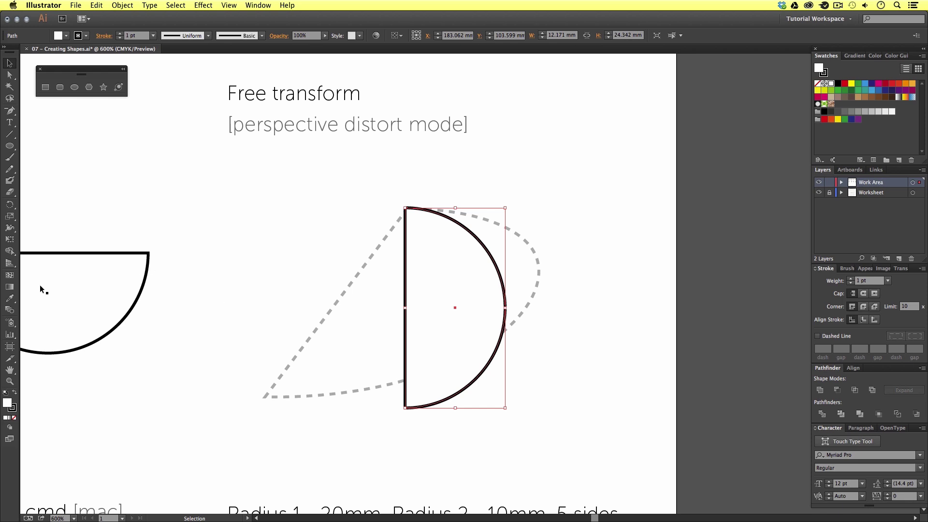
pyautogui.click(9, 241)
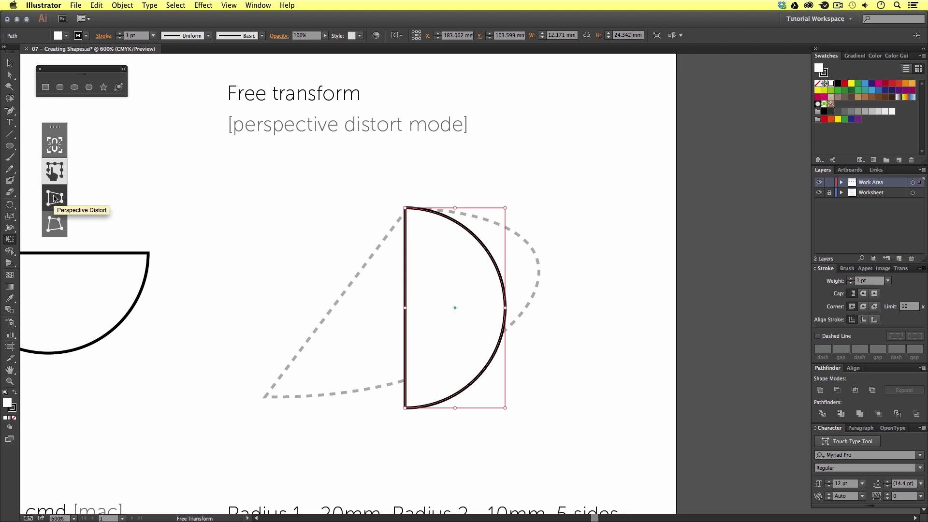
pyautogui.click(55, 199)
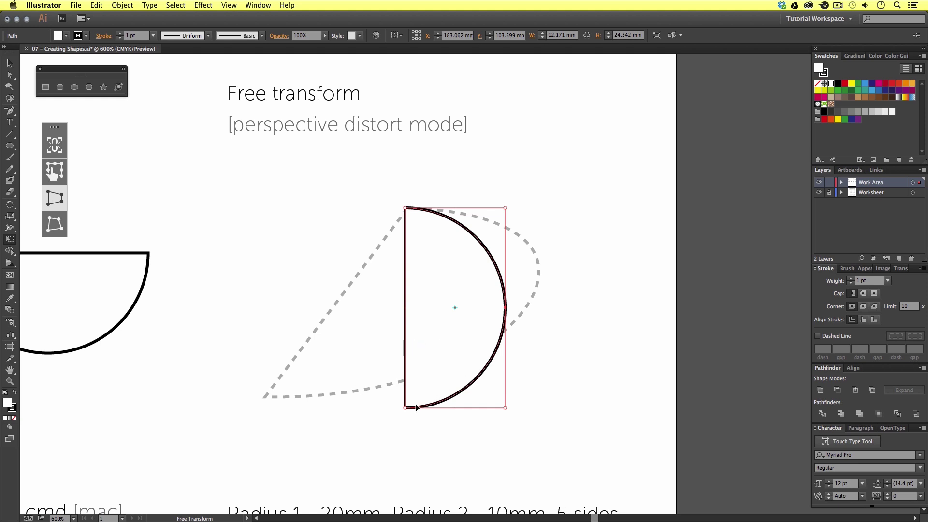
pyautogui.moveTo(405, 407); pyautogui.dragTo(257, 395)
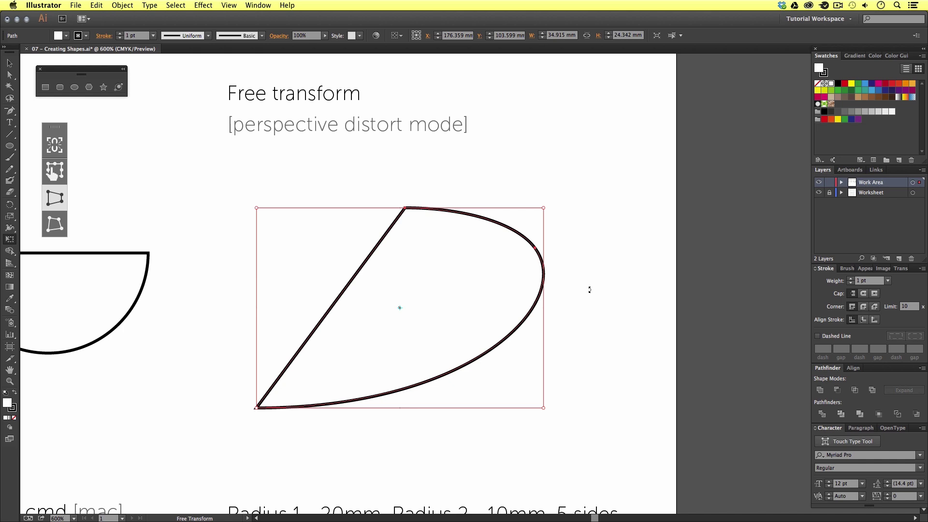
pyautogui.press('v')
pyautogui.click(589, 288)
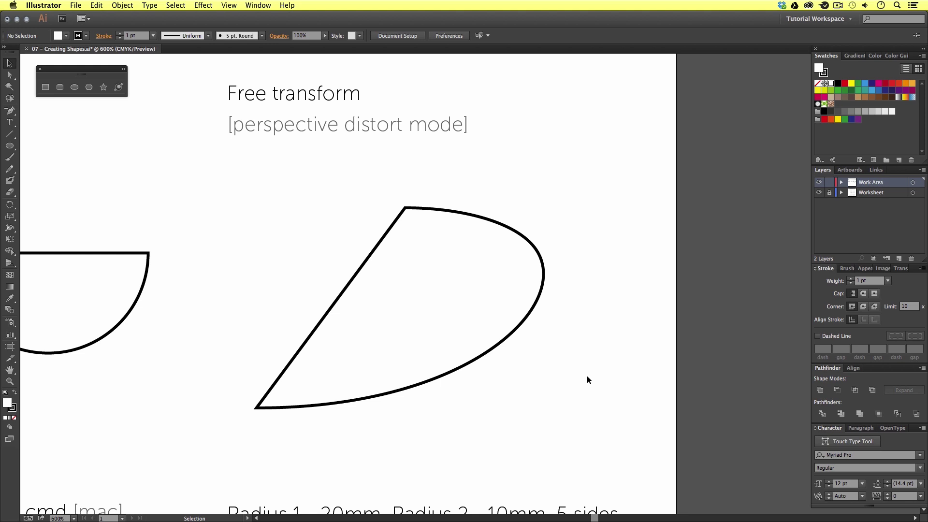
# - Zoom and pan the worksheet to close in on the dashed five-point star
pyautogui.press('z')
pyautogui.keyDown('alt'); pyautogui.click(474, 290); pyautogui.keyUp('alt')
pyautogui.keyDown('alt'); pyautogui.click(438, 308); pyautogui.keyUp('alt')
pyautogui.keyDown('alt'); pyautogui.click(437, 308); pyautogui.keyUp('alt')
pyautogui.hscroll(-4, 435, 314)
pyautogui.scroll(-3, 435, 314)
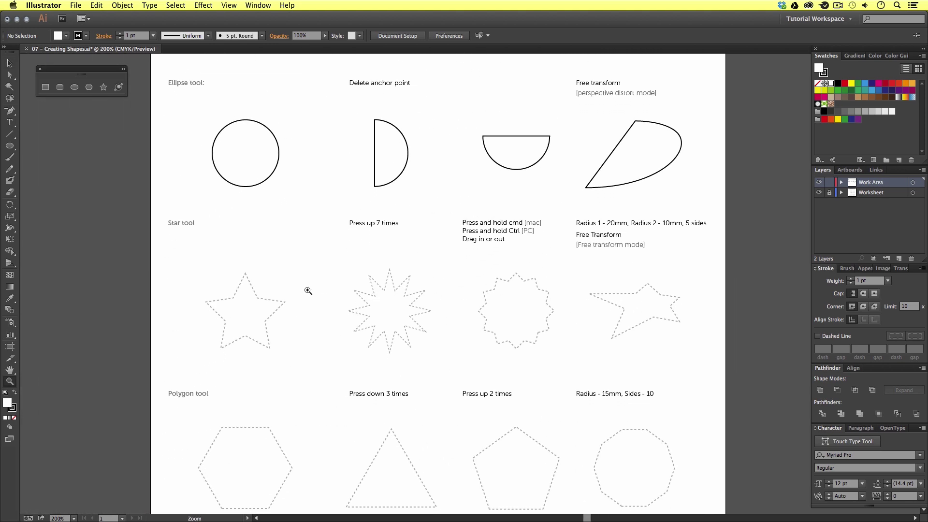
pyautogui.click(314, 300)
pyautogui.click(428, 304)
pyautogui.moveTo(502, 319); pyautogui.dragTo(445, 287)
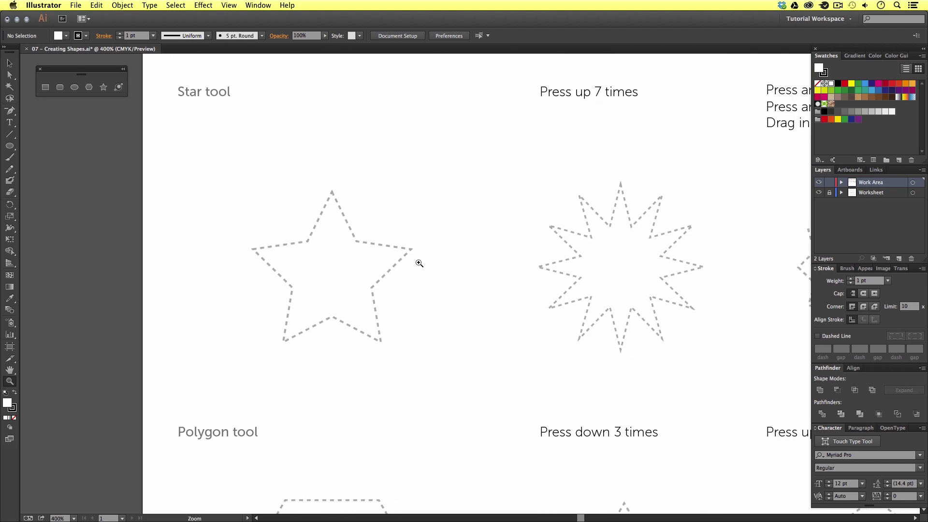
pyautogui.keyDown('alt'); pyautogui.click(559, 275); pyautogui.keyUp('alt')
pyautogui.keyDown('alt'); pyautogui.click(558, 275); pyautogui.keyUp('alt')
pyautogui.moveTo(591, 305); pyautogui.dragTo(537, 258)
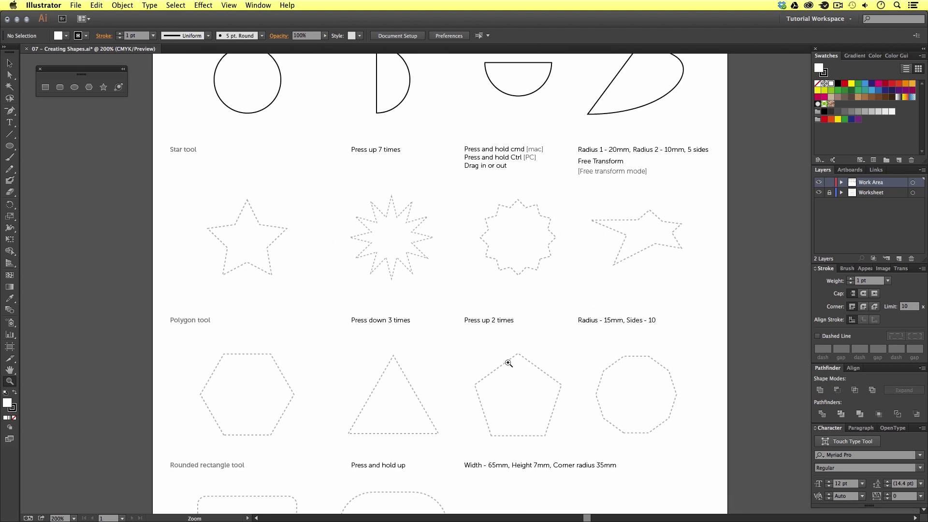
pyautogui.moveTo(499, 286); pyautogui.dragTo(492, 325)
pyautogui.click(285, 255)
pyautogui.click(450, 303)
pyautogui.click(460, 290)
pyautogui.press('v')
# - Draw a five-point star with the Star tool and move it onto the dashed guide
pyautogui.click(103, 87)
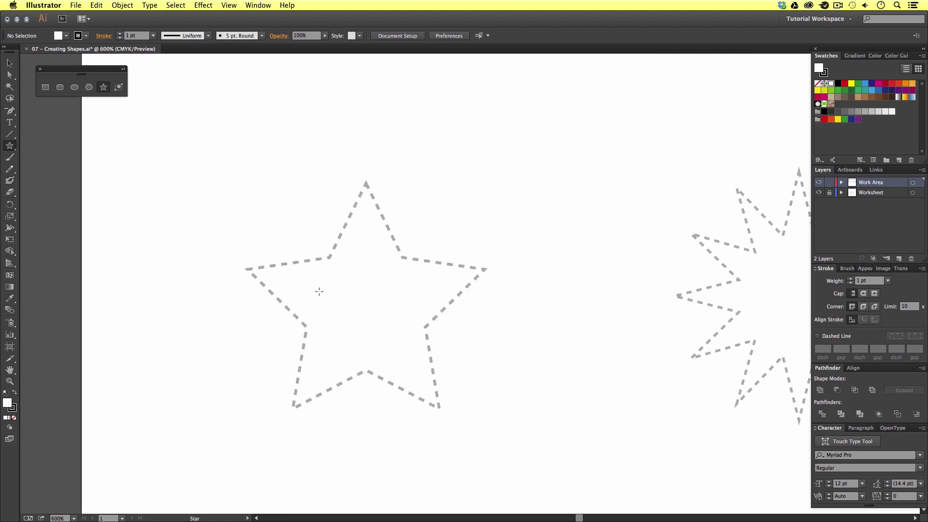
pyautogui.hscroll(2, 426, 297)
pyautogui.scroll(-1, 426, 297)
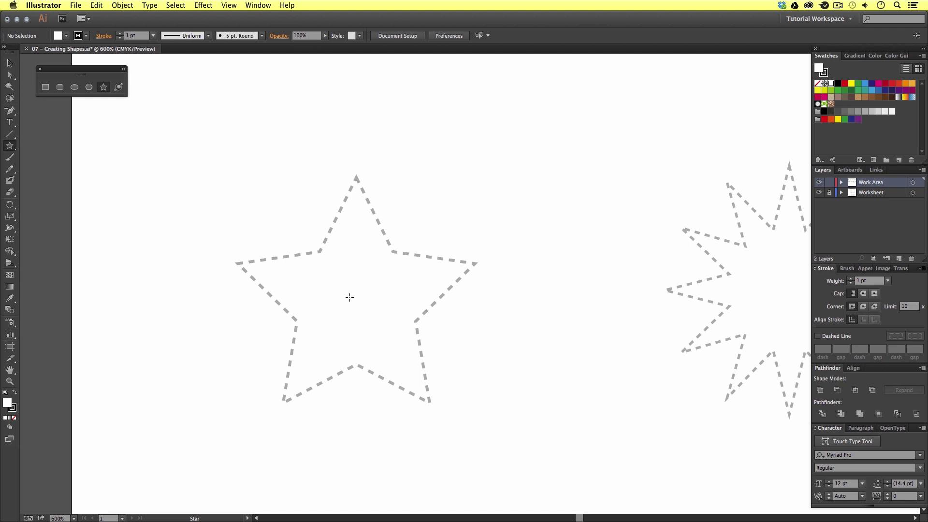
pyautogui.moveTo(354, 297); pyautogui.dragTo(475, 322)
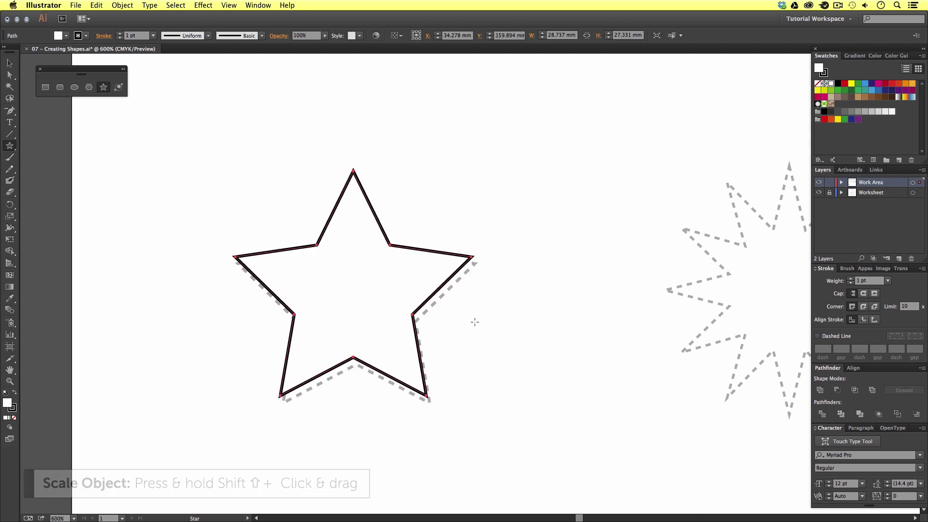
pyautogui.press('v')
pyautogui.moveTo(399, 280); pyautogui.dragTo(402, 283)
pyautogui.click(530, 241)
pyautogui.moveTo(663, 333); pyautogui.dragTo(270, 382)
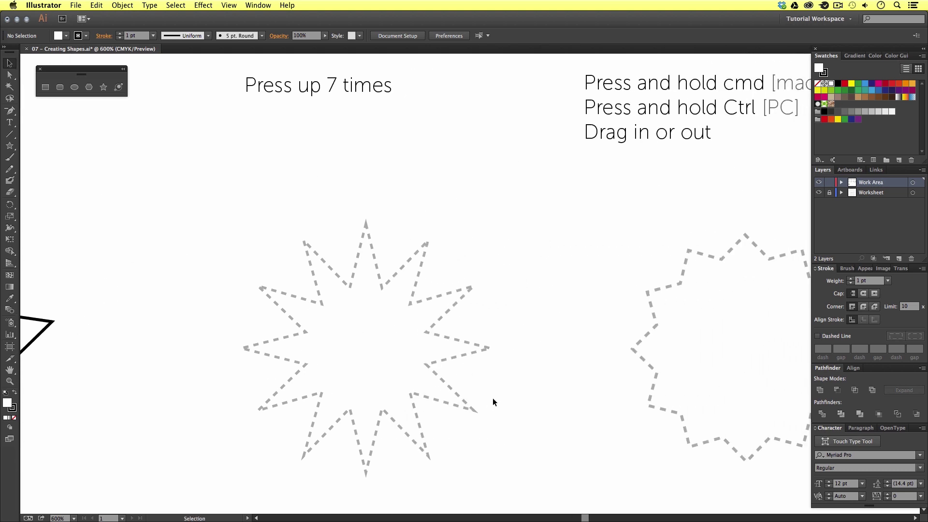
# - Drag out a star, adding points with the Up Arrow to reach twelve points
pyautogui.moveTo(492, 398); pyautogui.dragTo(493, 359)
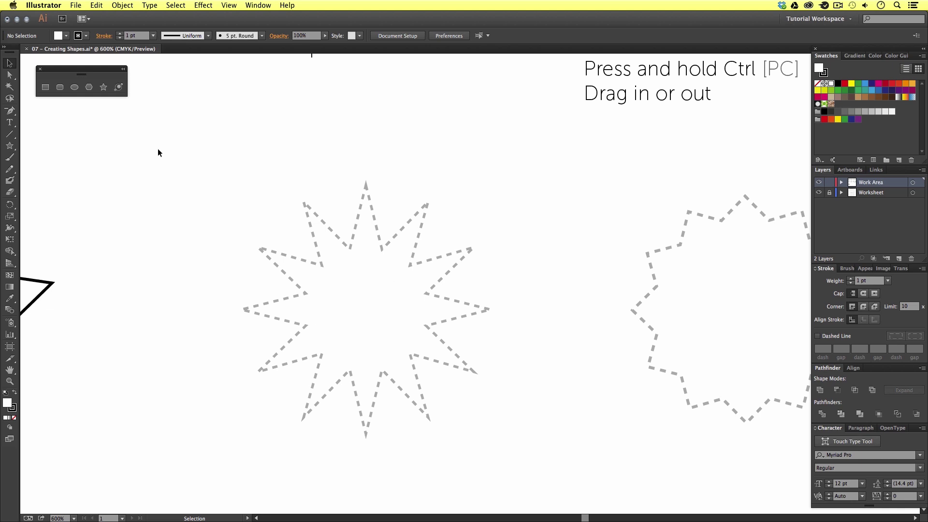
pyautogui.click(103, 88)
pyautogui.scroll(-2, 450, 372)
pyautogui.moveTo(358, 273)
pyautogui.mouseDown()
pyautogui.moveTo(358, 222)
pyautogui.moveTo(487, 208)
pyautogui.moveTo(489, 321)
pyautogui.moveTo(467, 260)
pyautogui.moveTo(447, 323)
pyautogui.moveTo(428, 348)
pyautogui.moveTo(412, 347)
pyautogui.moveTo(423, 339)
pyautogui.moveTo(419, 293)
pyautogui.moveTo(420, 328)
pyautogui.moveTo(407, 335)
pyautogui.moveTo(423, 360)
pyautogui.moveTo(420, 384)
pyautogui.mouseUp()
pyautogui.press('Up')
pyautogui.press('Up')
pyautogui.press('Up')
pyautogui.press('Up')
pyautogui.press('Up')
pyautogui.press('Down')
pyautogui.press('Down')
pyautogui.press('Down')
pyautogui.press('Down')
pyautogui.press('Down')
pyautogui.press('Down')
pyautogui.press('Down')
pyautogui.press('Up')
pyautogui.press('Up')
pyautogui.press('Up')
pyautogui.press('Up')
pyautogui.press('Up')
pyautogui.press('Up')
pyautogui.press('Up')
pyautogui.press('Up')
pyautogui.press('Up')
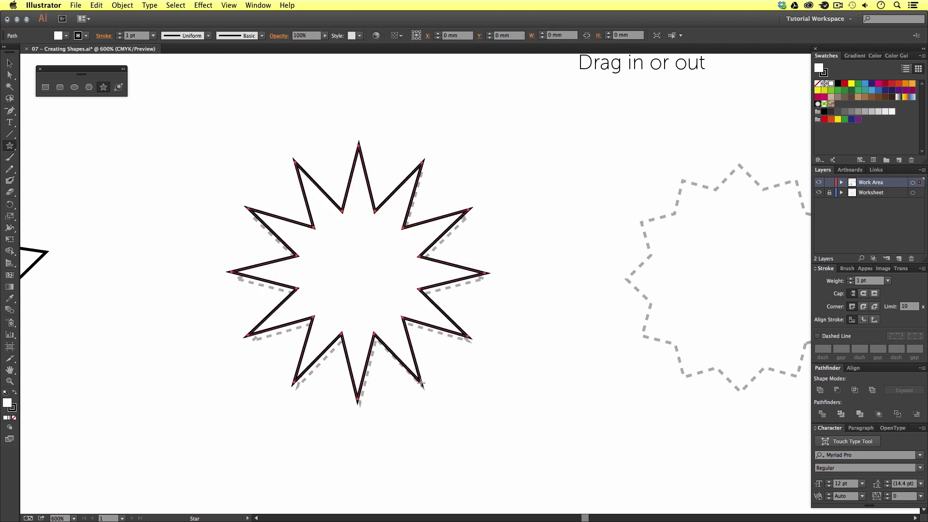
# - Nudge the twelve-point star onto the guide and pan to the next dashed star
pyautogui.press('v')
pyautogui.moveTo(383, 285); pyautogui.dragTo(381, 279)
pyautogui.click(547, 392)
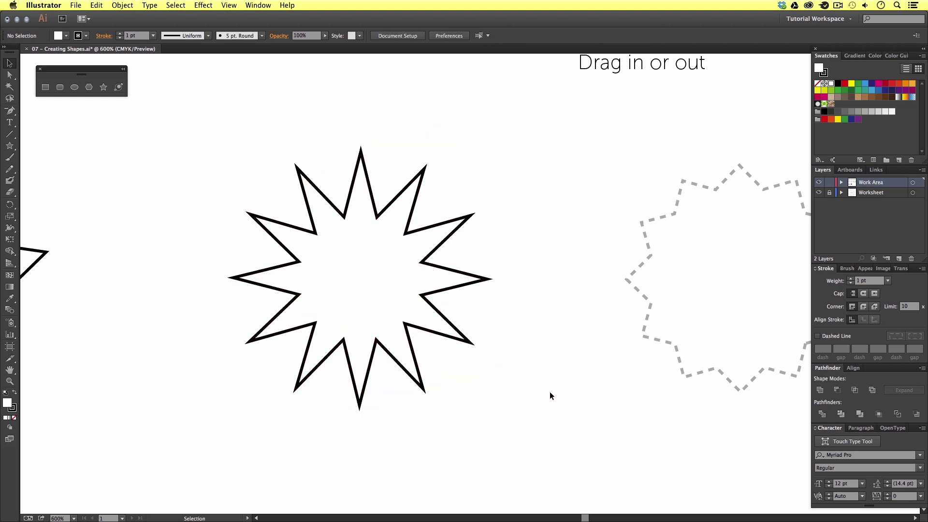
pyautogui.moveTo(705, 277); pyautogui.dragTo(412, 267)
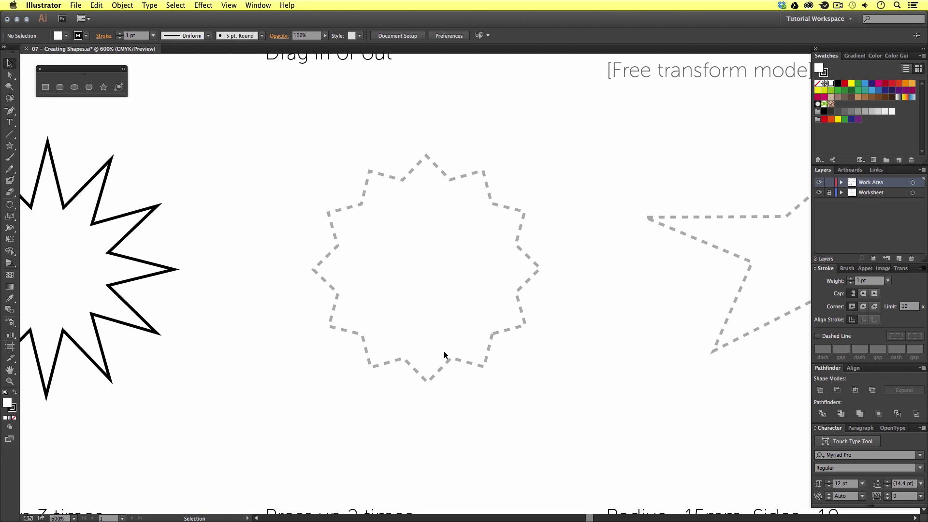
# - Draw a twelve-point star with shallow spikes over the 'Drag in or out' template
pyautogui.click(103, 87)
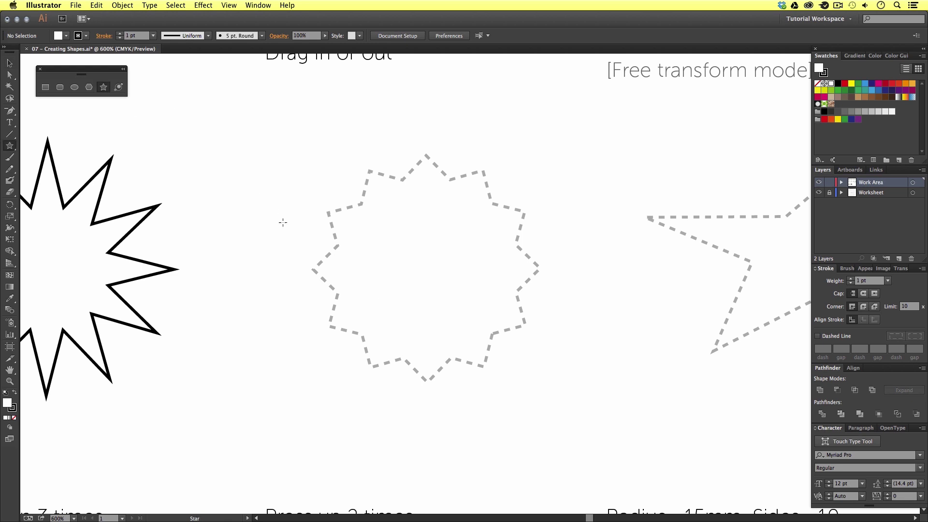
pyautogui.moveTo(425, 268); pyautogui.dragTo(499, 412)
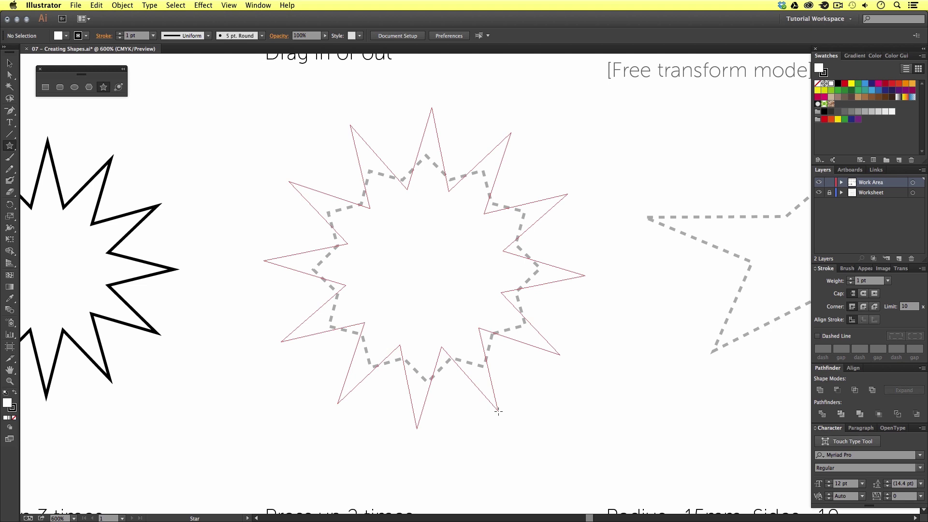
pyautogui.moveTo(499, 411); pyautogui.dragTo(329, 274)
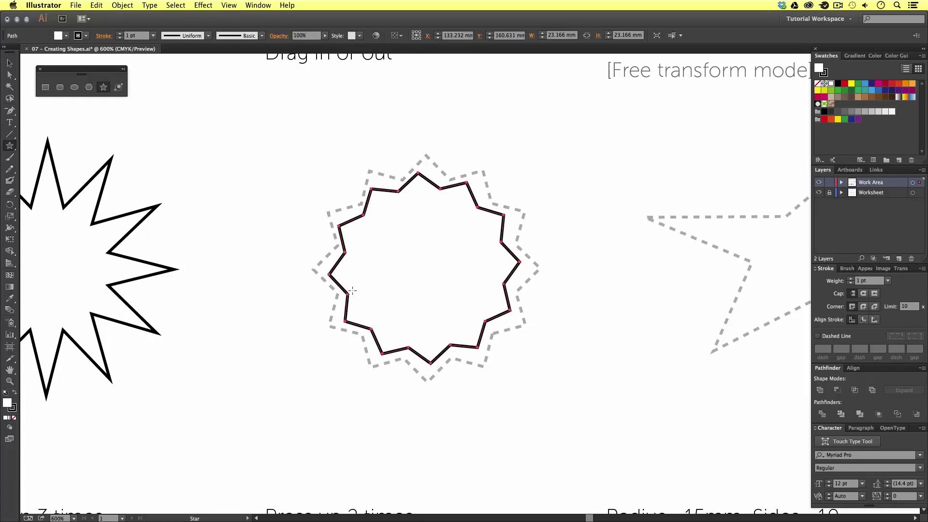
pyautogui.press('v')
# - Enlarge, rotate and nudge the shallow star so its points line up with the guide
pyautogui.press('s')
pyautogui.moveTo(526, 379); pyautogui.dragTo(545, 398)
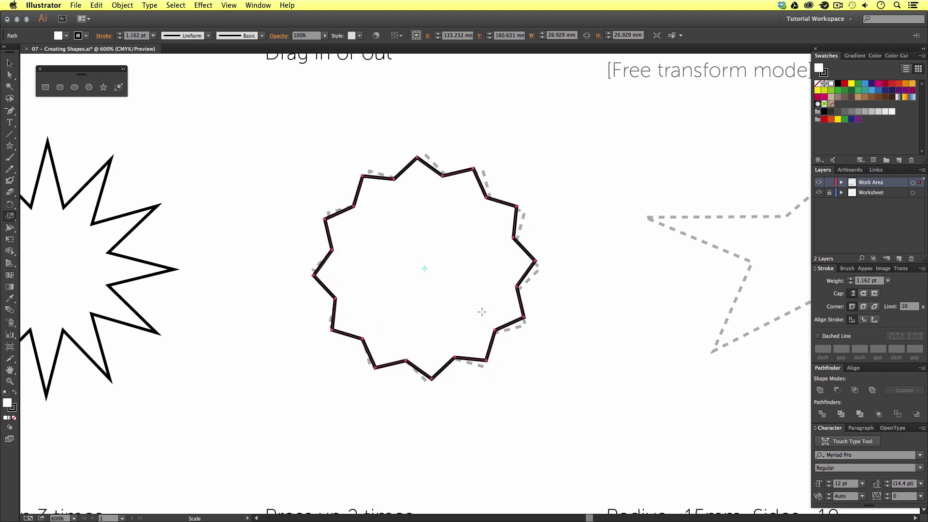
pyautogui.press('r')
pyautogui.moveTo(595, 260); pyautogui.dragTo(599, 275)
pyautogui.press('v')
pyautogui.moveTo(437, 296); pyautogui.dragTo(442, 296)
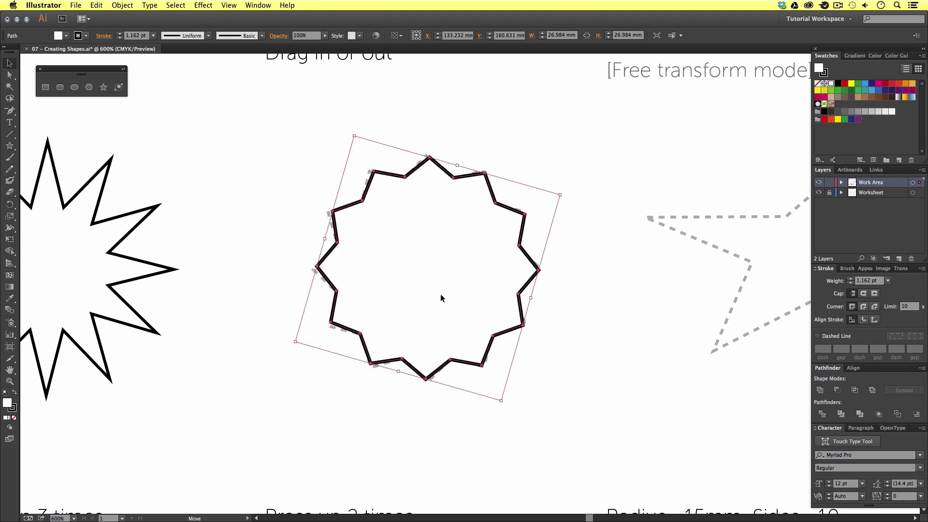
pyautogui.click(614, 295)
pyautogui.moveTo(690, 281); pyautogui.dragTo(307, 353)
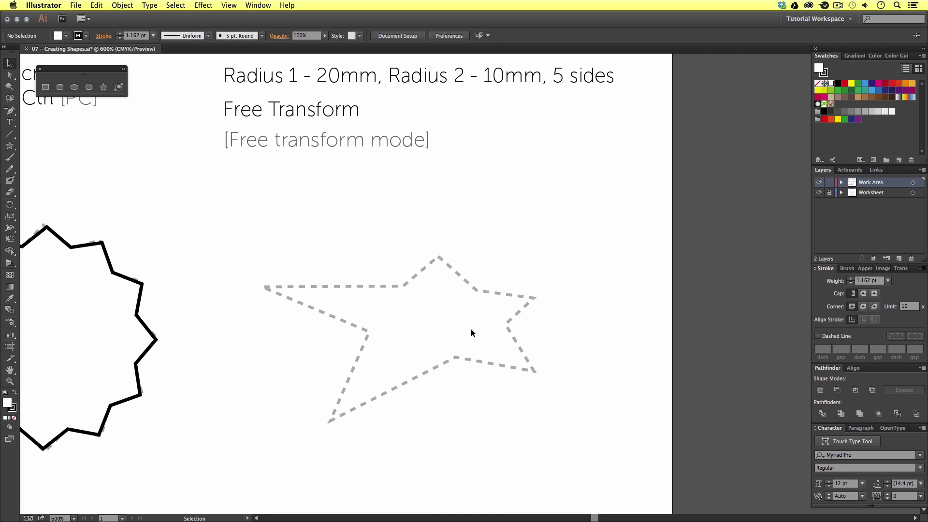
# - Delete the mismatched star, then single-click with the Star tool to open the Star dialog
pyautogui.click(103, 87)
pyautogui.moveTo(421, 312); pyautogui.dragTo(576, 361)
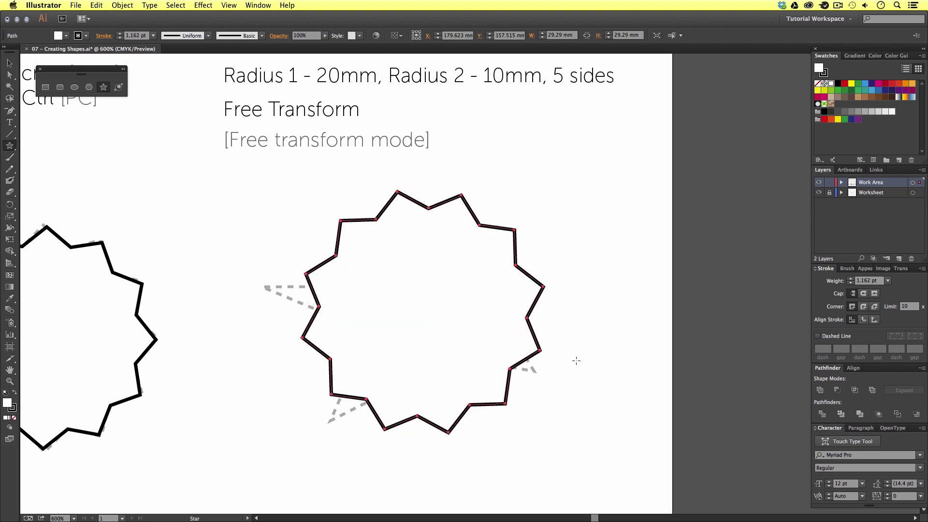
pyautogui.press('Delete')
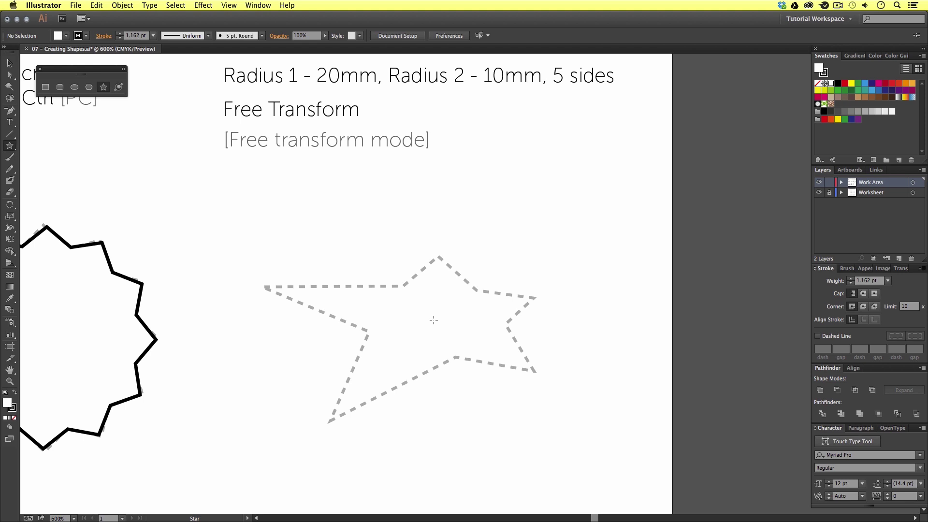
pyautogui.click(434, 319)
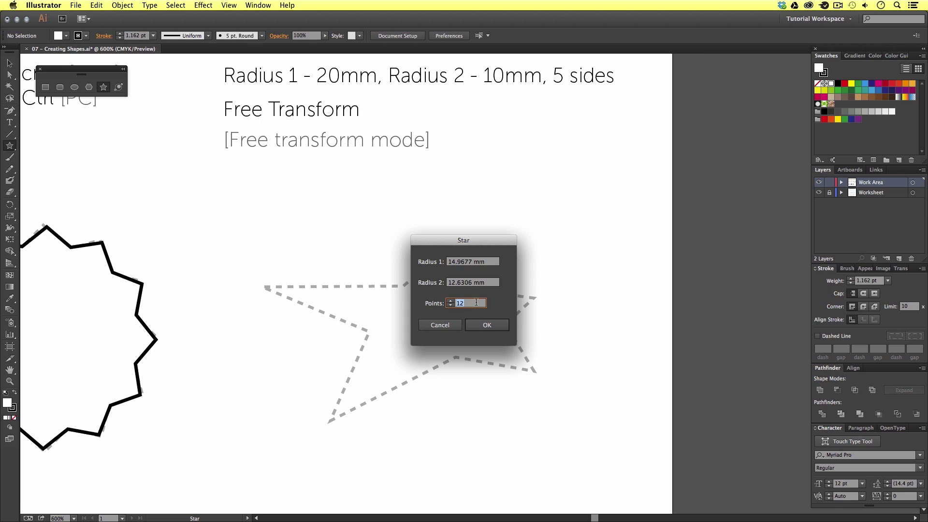
# - Create a star with Radius 1 20 mm, Radius 2 10 mm and 5 points
pyautogui.moveTo(491, 261); pyautogui.dragTo(450, 262)
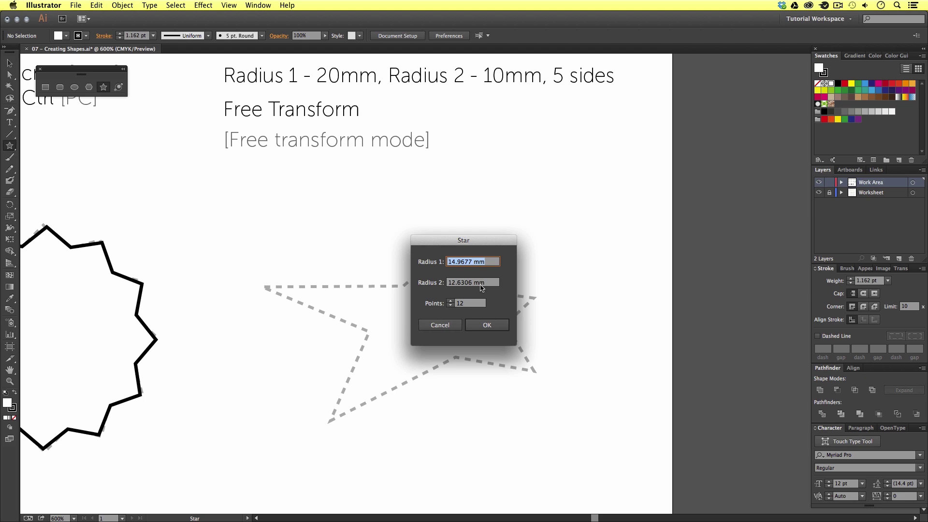
pyautogui.write('20')
pyautogui.press('Tab')
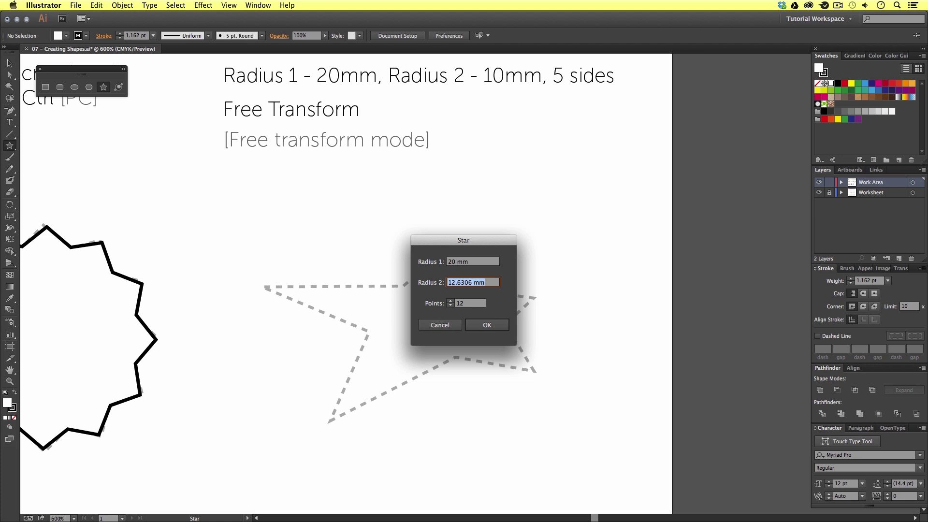
pyautogui.write('10')
pyautogui.press('Tab')
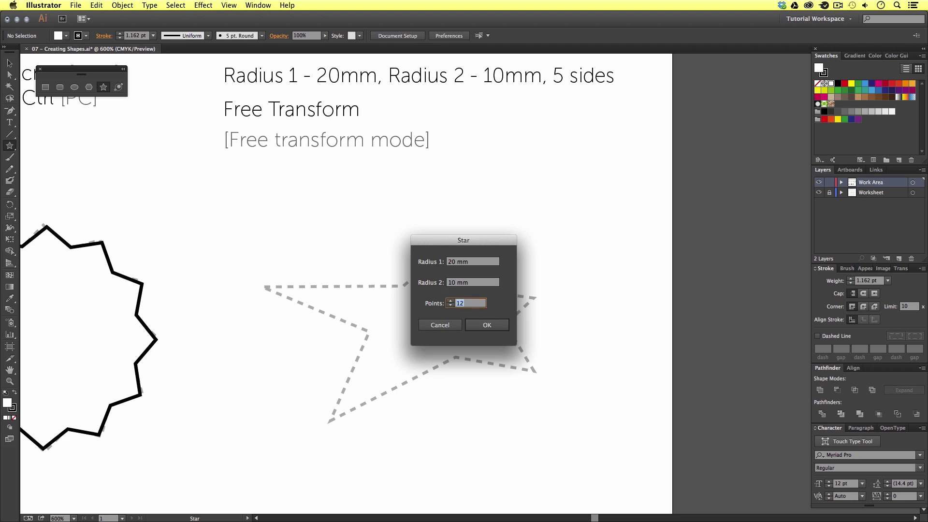
pyautogui.click(486, 325)
# - Shrink the star to about 21.85 × 20.781 mm and move it onto the guide
pyautogui.press('v')
pyautogui.moveTo(489, 305); pyautogui.dragTo(487, 330)
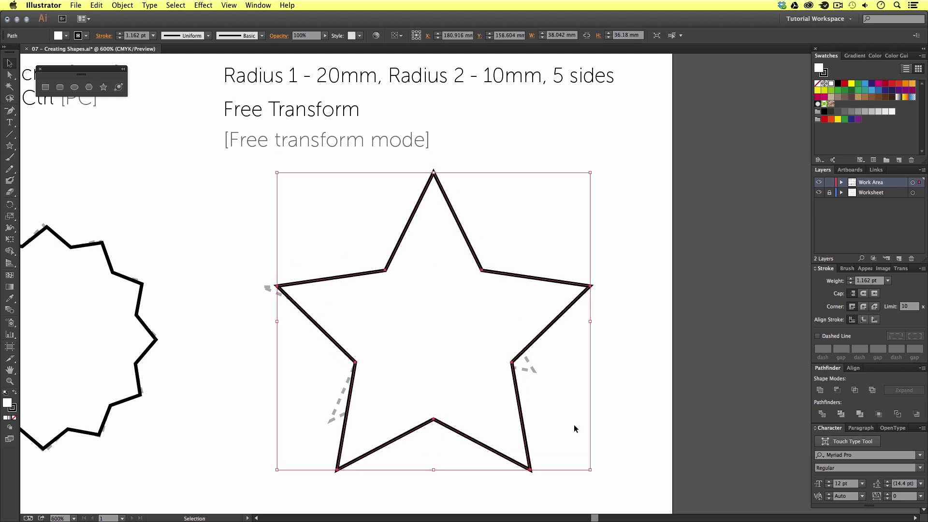
pyautogui.press('s')
pyautogui.moveTo(611, 491); pyautogui.dragTo(551, 425)
pyautogui.press('v')
pyautogui.moveTo(434, 323); pyautogui.dragTo(460, 322)
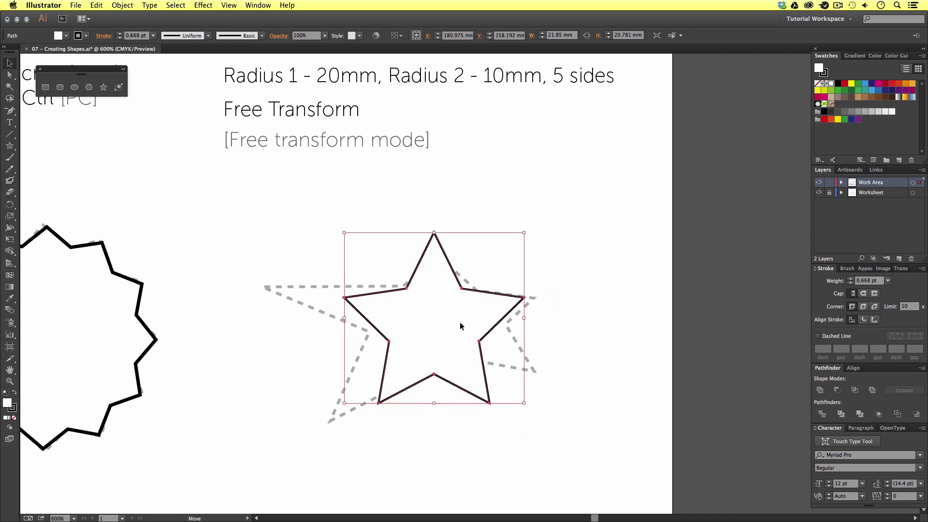
# - Free-distort the star's lower-left and top-left corners to follow the lopsided dashed star
pyautogui.click(11, 241)
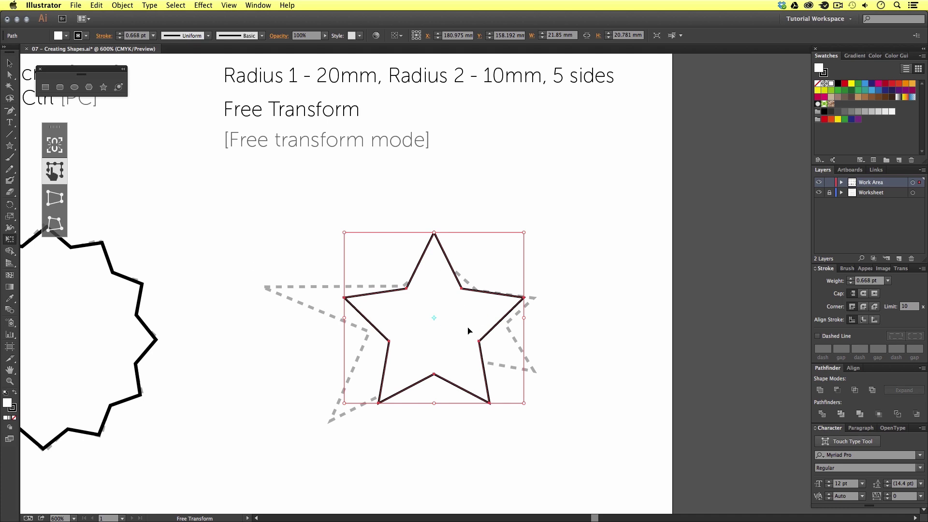
pyautogui.click(56, 224)
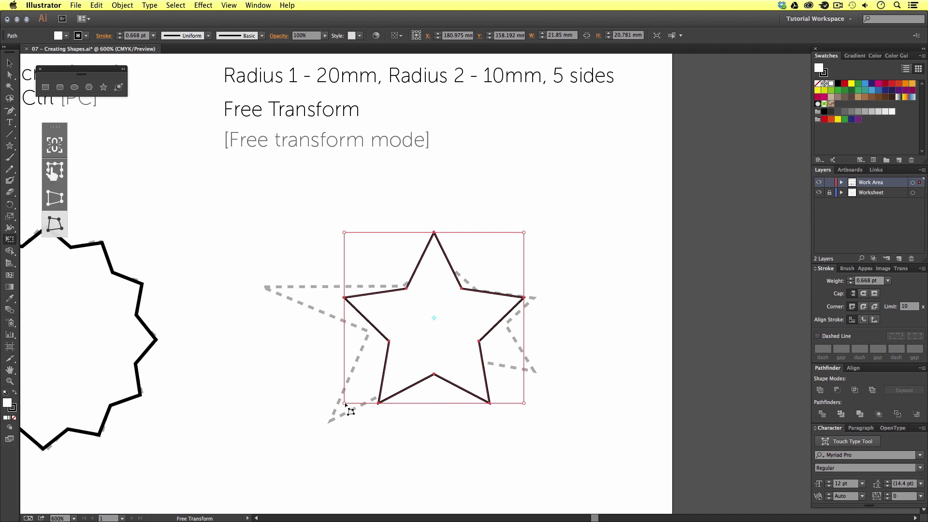
pyautogui.moveTo(346, 404); pyautogui.dragTo(264, 403)
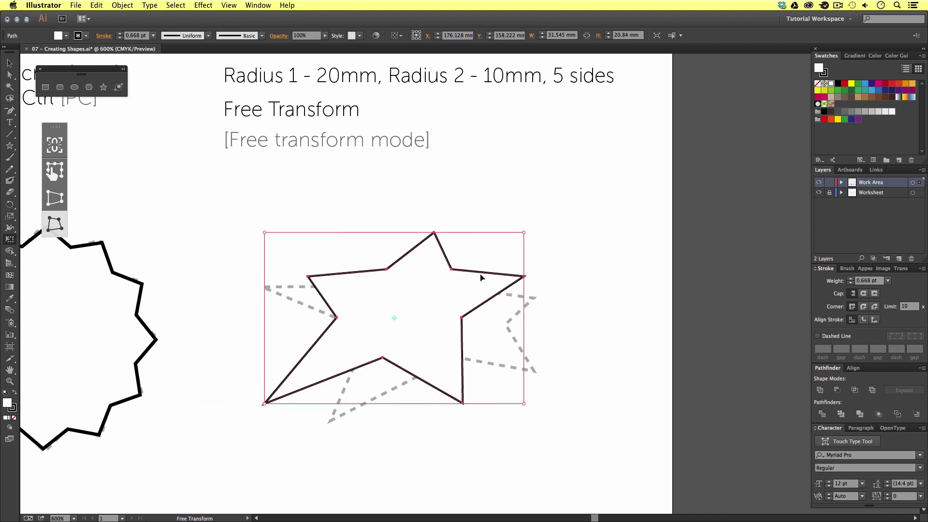
pyautogui.moveTo(525, 237); pyautogui.dragTo(263, 255)
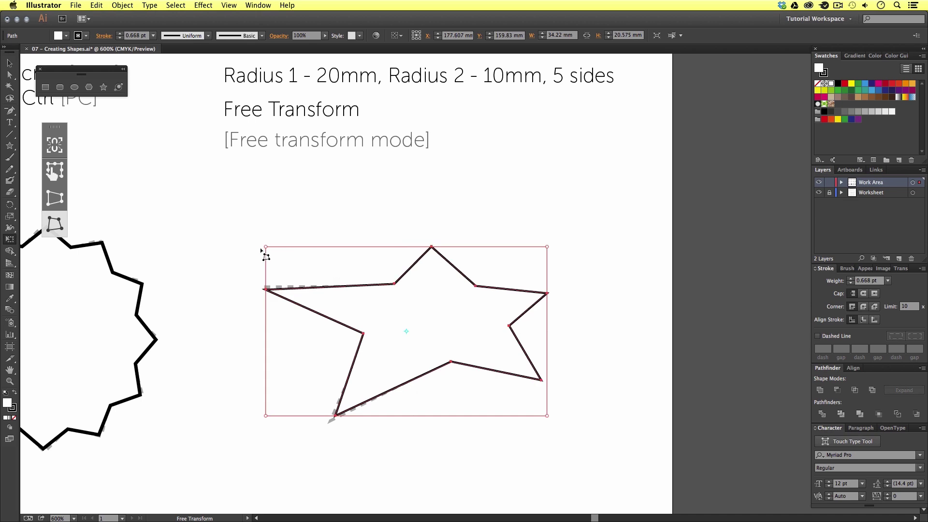
pyautogui.press('v')
pyautogui.click(503, 234)
pyautogui.press('z')
pyautogui.keyDown('alt'); pyautogui.click(498, 321); pyautogui.keyUp('alt')
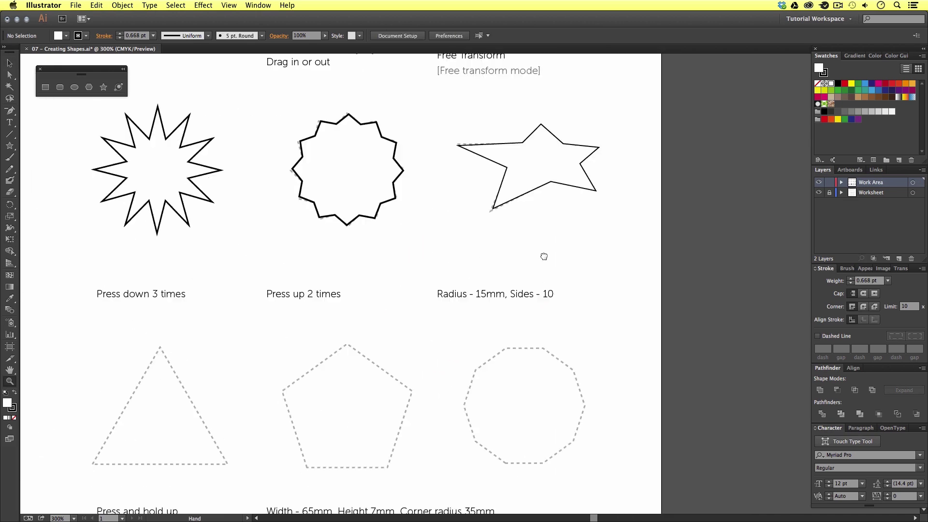
# - Draw a hexagon with the Polygon tool over the dashed hexagon guide
pyautogui.moveTo(543, 199); pyautogui.dragTo(573, 224)
pyautogui.hscroll(-5, 573, 224)
pyautogui.click(272, 280)
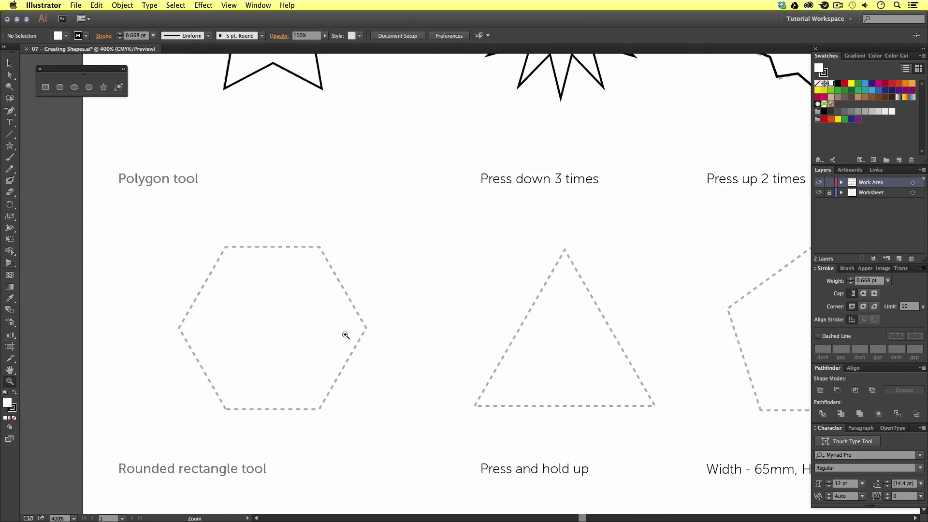
pyautogui.moveTo(394, 347); pyautogui.dragTo(423, 301)
pyautogui.click(399, 284)
pyautogui.click(89, 87)
pyautogui.moveTo(322, 274); pyautogui.dragTo(410, 385)
# - Set the outline stroke weight to 1 pt
pyautogui.press('v')
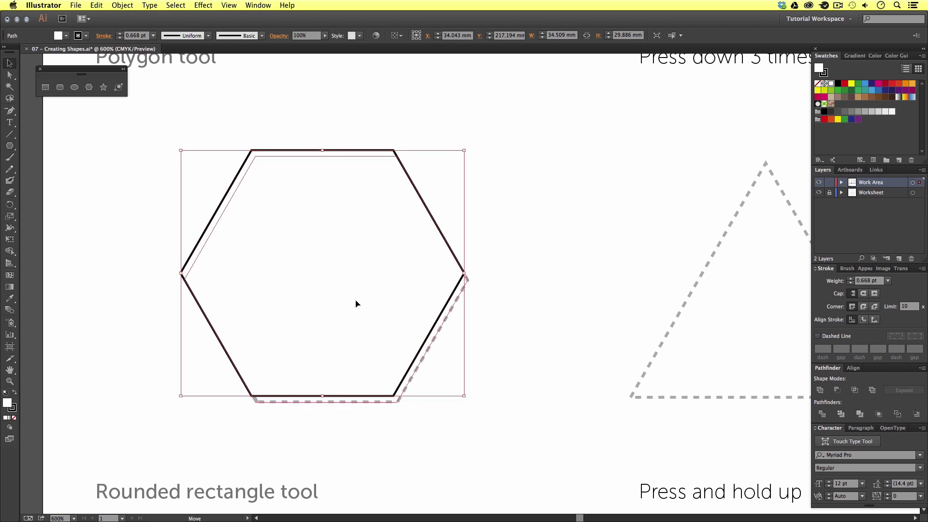
pyautogui.press('space')
pyautogui.moveTo(694, 275); pyautogui.dragTo(436, 266)
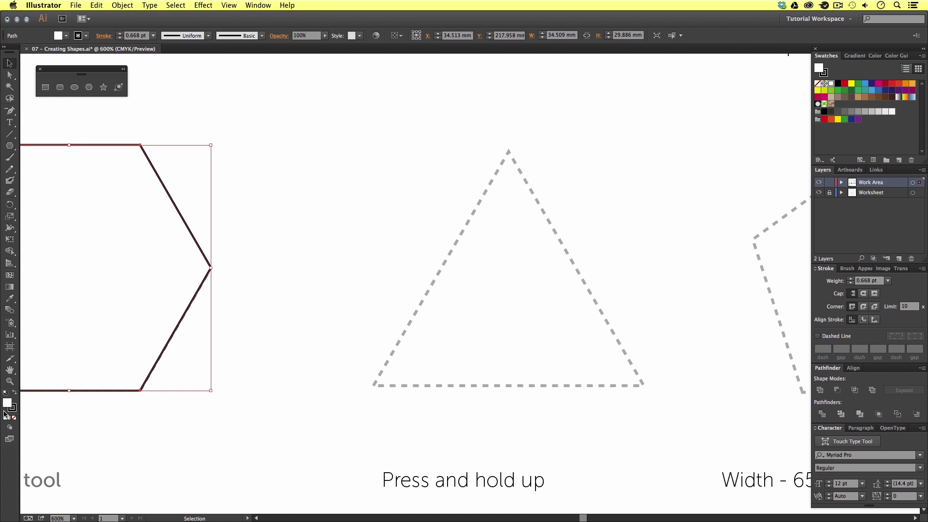
pyautogui.click(4, 393)
# - Draw a three-sided polygon and align it with the dashed triangle guide
pyautogui.click(89, 88)
pyautogui.hscroll(5, 403, 256)
pyautogui.moveTo(398, 293)
pyautogui.mouseDown()
pyautogui.moveTo(514, 398)
pyautogui.moveTo(528, 321)
pyautogui.moveTo(524, 234)
pyautogui.moveTo(580, 266)
pyautogui.moveTo(576, 274)
pyautogui.moveTo(551, 263)
pyautogui.mouseUp()
pyautogui.press('Down')
pyautogui.press('Down')
pyautogui.press('Down')
pyautogui.press('v')
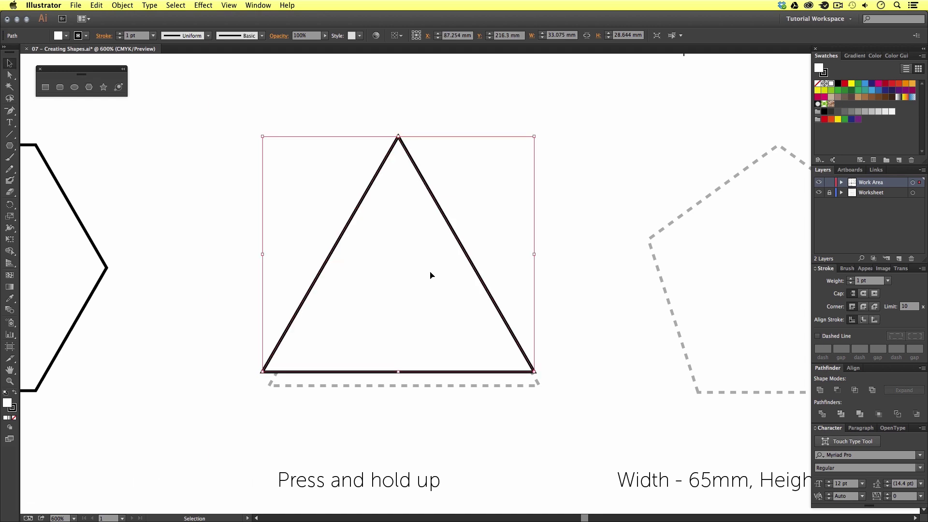
pyautogui.moveTo(435, 267); pyautogui.dragTo(441, 283)
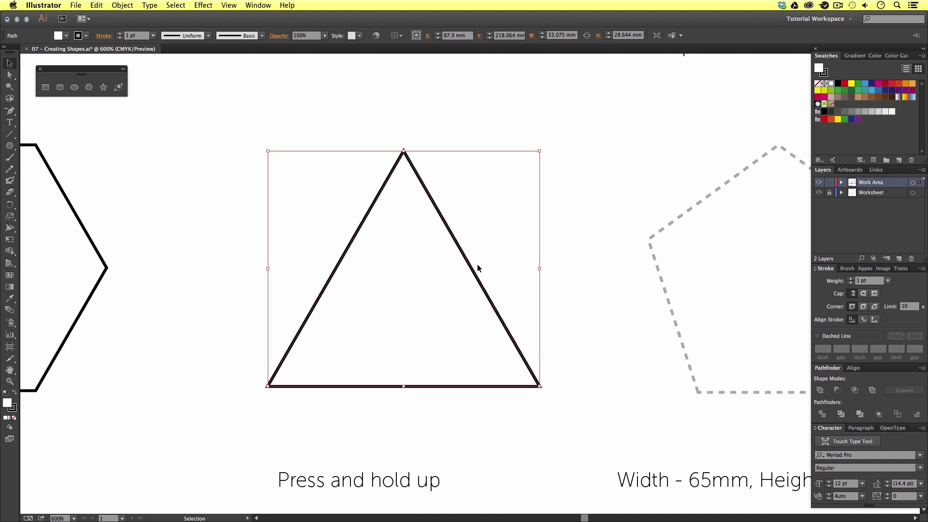
# - Draw a five-sided polygon from the pentagon guide's centre and align it over the guide
pyautogui.click(566, 282)
pyautogui.press('space')
pyautogui.moveTo(744, 255); pyautogui.dragTo(338, 234)
pyautogui.click(89, 87)
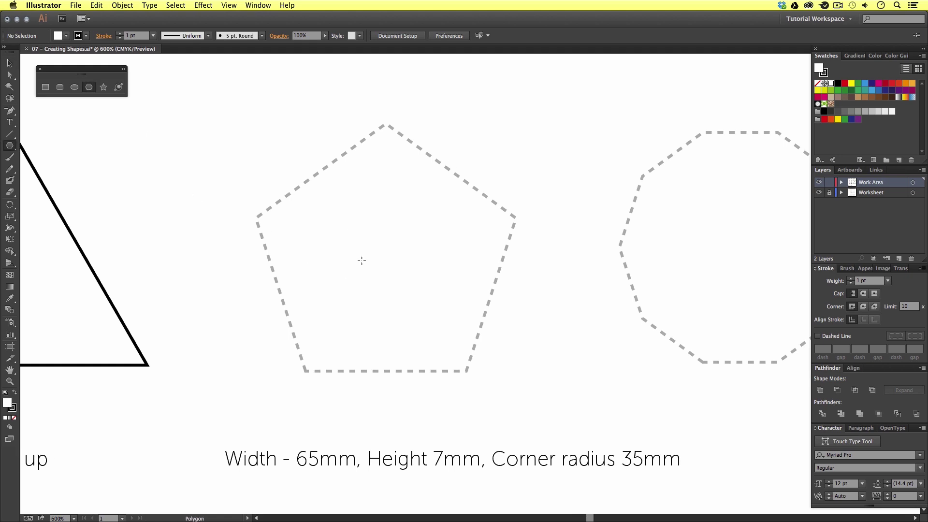
pyautogui.moveTo(382, 256)
pyautogui.mouseDown()
pyautogui.moveTo(464, 348)
pyautogui.moveTo(508, 357)
pyautogui.moveTo(535, 337)
pyautogui.moveTo(528, 295)
pyautogui.moveTo(502, 273)
pyautogui.moveTo(491, 302)
pyautogui.moveTo(466, 315)
pyautogui.moveTo(456, 352)
pyautogui.moveTo(472, 367)
pyautogui.moveTo(498, 342)
pyautogui.moveTo(476, 370)
pyautogui.moveTo(367, 372)
pyautogui.moveTo(404, 259)
pyautogui.moveTo(331, 310)
pyautogui.moveTo(300, 311)
pyautogui.moveTo(319, 332)
pyautogui.moveTo(313, 300)
pyautogui.moveTo(317, 352)
pyautogui.moveTo(360, 391)
pyautogui.mouseUp()
pyautogui.press('Up')
pyautogui.press('Up')
pyautogui.press('v')
pyautogui.moveTo(428, 282); pyautogui.dragTo(433, 285)
pyautogui.click(605, 278)
pyautogui.moveTo(605, 277); pyautogui.dragTo(358, 333)
# - Create a 15 mm radius, 10-sided polygon and line it up with the decagon guide
pyautogui.click(89, 87)
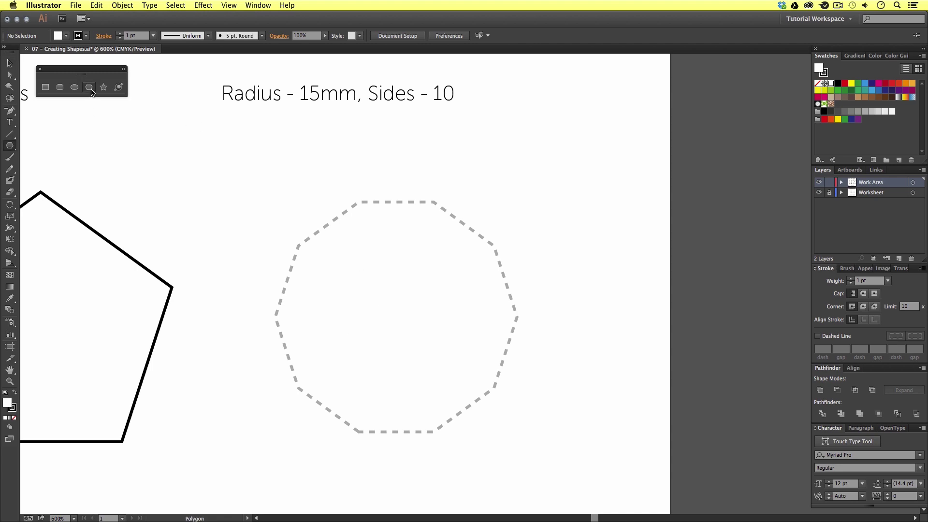
pyautogui.click(391, 314)
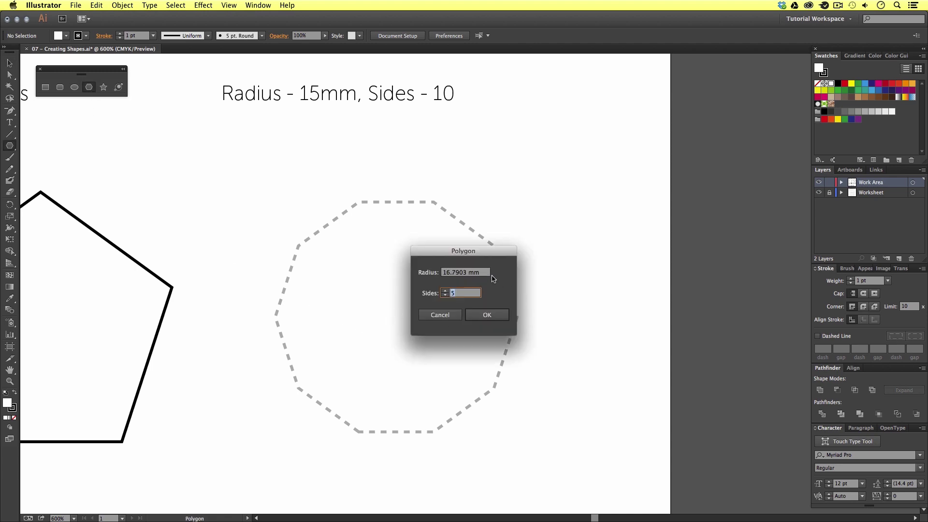
pyautogui.moveTo(486, 274); pyautogui.dragTo(441, 274)
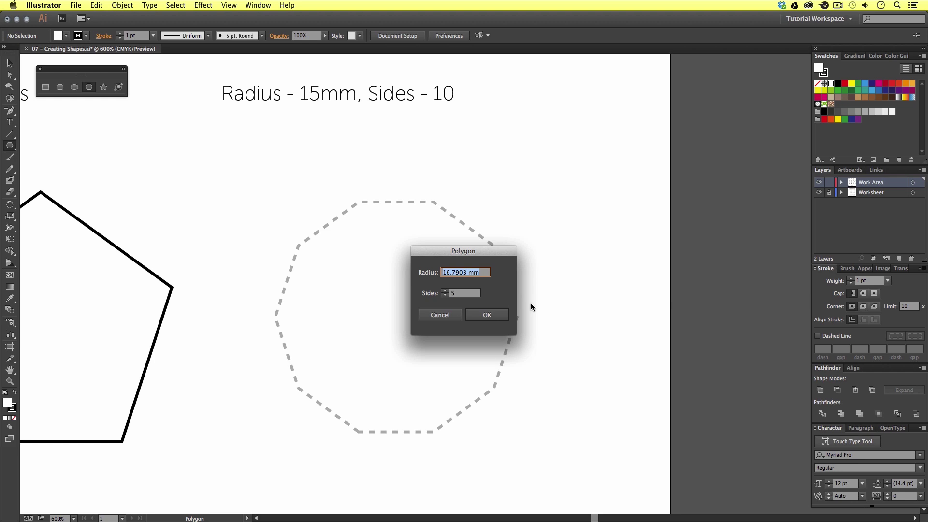
pyautogui.write('15')
pyautogui.press('Tab')
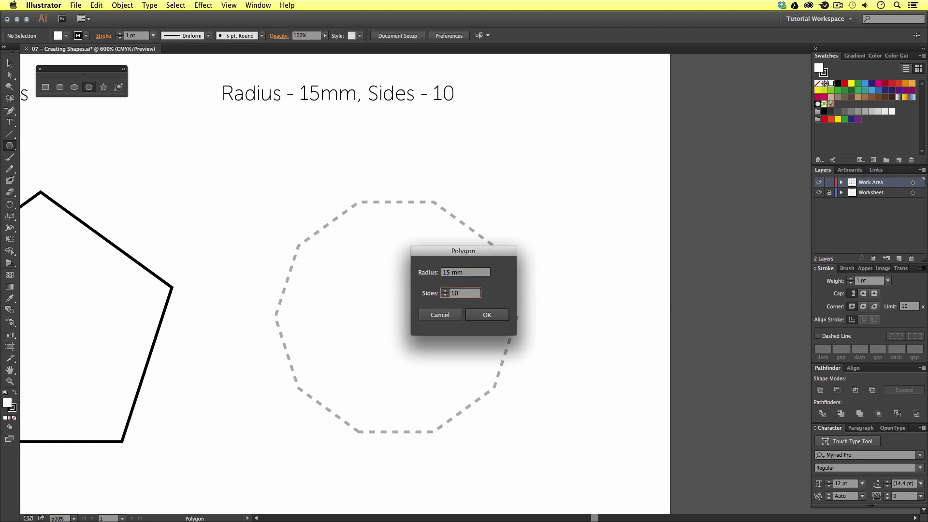
pyautogui.click(493, 315)
pyautogui.press('v')
pyautogui.moveTo(442, 313); pyautogui.dragTo(443, 314)
pyautogui.click(549, 320)
pyautogui.press('z')
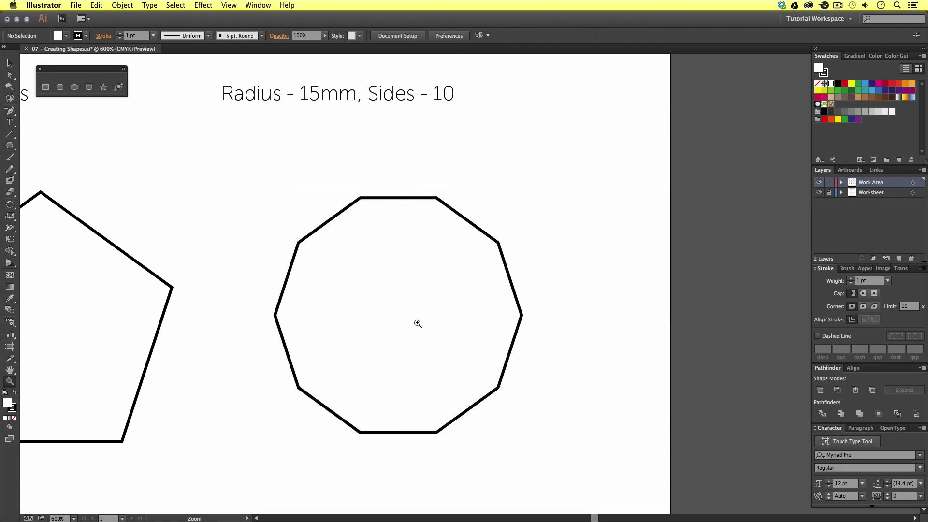
pyautogui.keyDown('alt'); pyautogui.click(402, 323); pyautogui.keyUp('alt')
pyautogui.keyDown('alt'); pyautogui.click(408, 325); pyautogui.keyUp('alt')
# - Zoom out to the whole worksheet, then zoom in on the first rounded-rectangle guide
pyautogui.keyDown('alt'); pyautogui.click(409, 325); pyautogui.keyUp('alt')
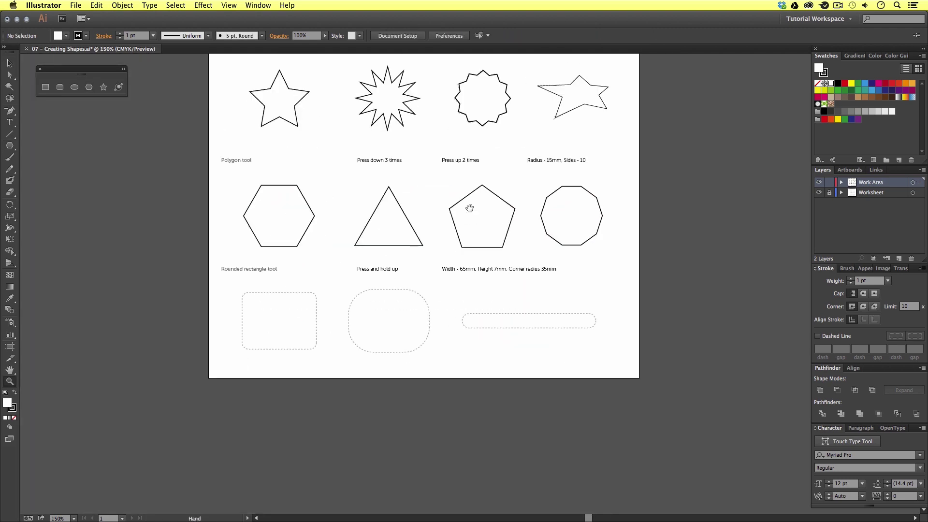
pyautogui.moveTo(469, 208); pyautogui.dragTo(468, 349)
pyautogui.keyDown('alt'); pyautogui.click(481, 266); pyautogui.keyUp('alt')
pyautogui.moveTo(481, 265); pyautogui.dragTo(451, 320)
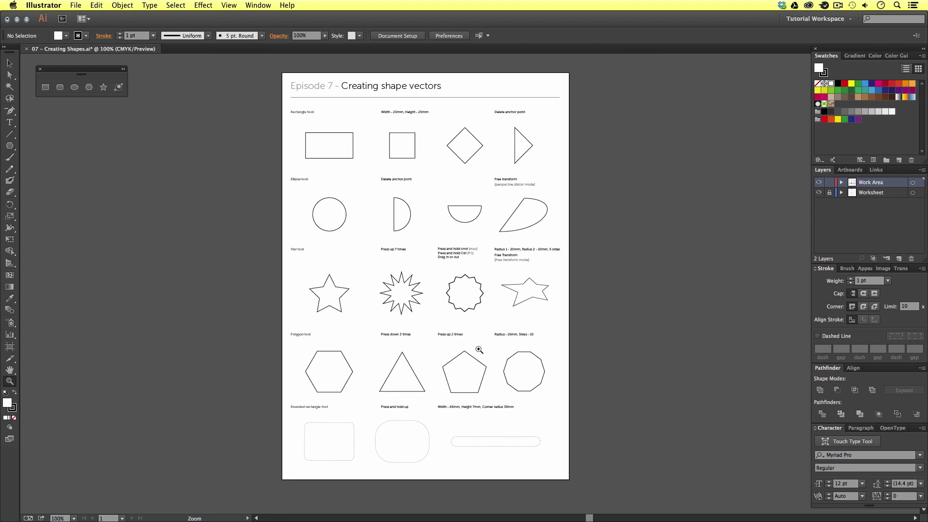
pyautogui.moveTo(275, 66); pyautogui.dragTo(578, 489)
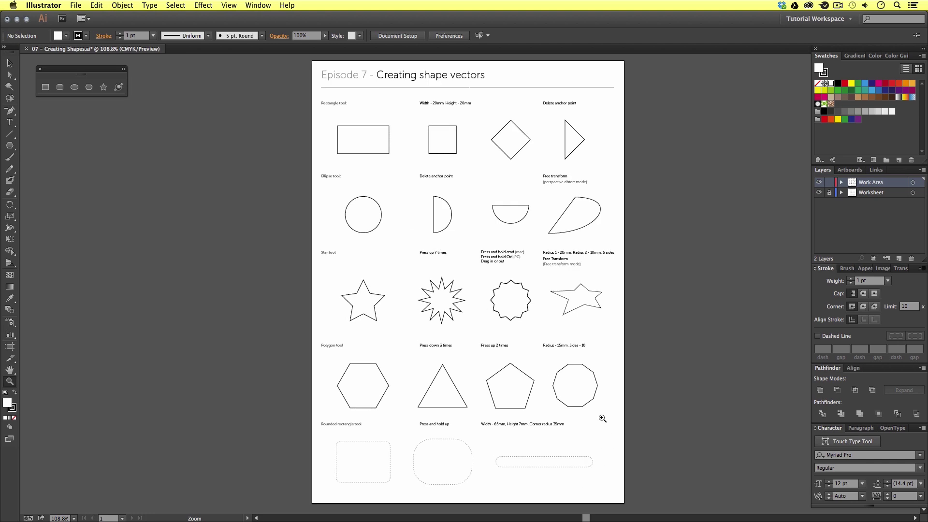
pyautogui.press('v')
pyautogui.press('z')
pyautogui.moveTo(323, 428); pyautogui.dragTo(408, 497)
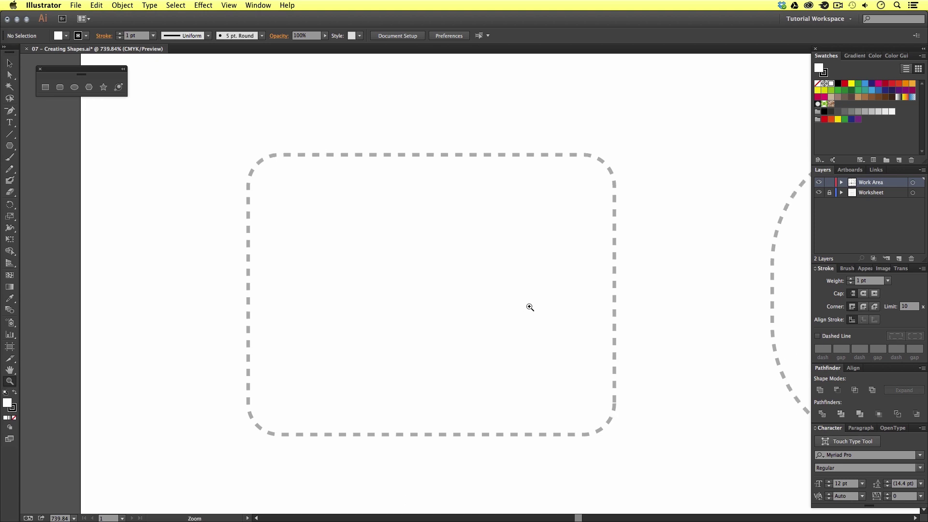
# - Drag a rounded rectangle corner to corner over the first dashed rounded-rectangle guide
pyautogui.press('space')
pyautogui.moveTo(549, 269); pyautogui.dragTo(534, 304)
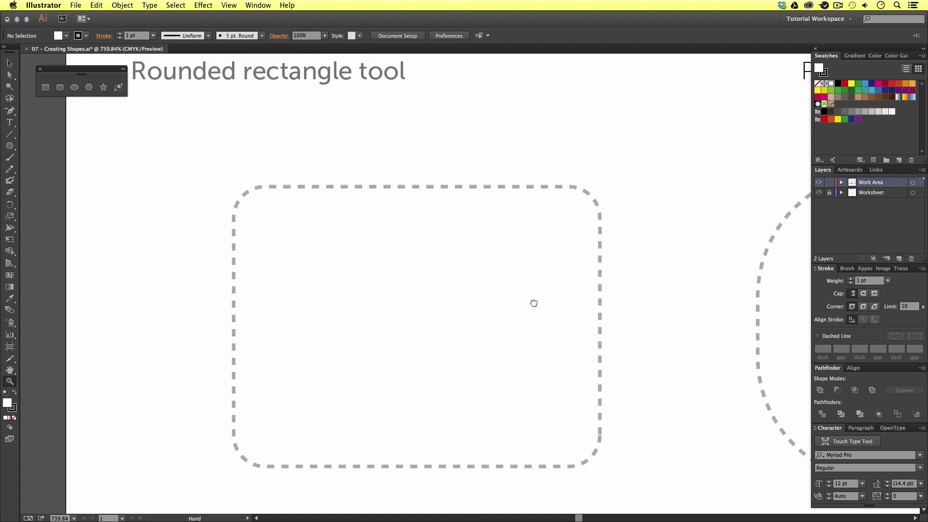
pyautogui.click(60, 87)
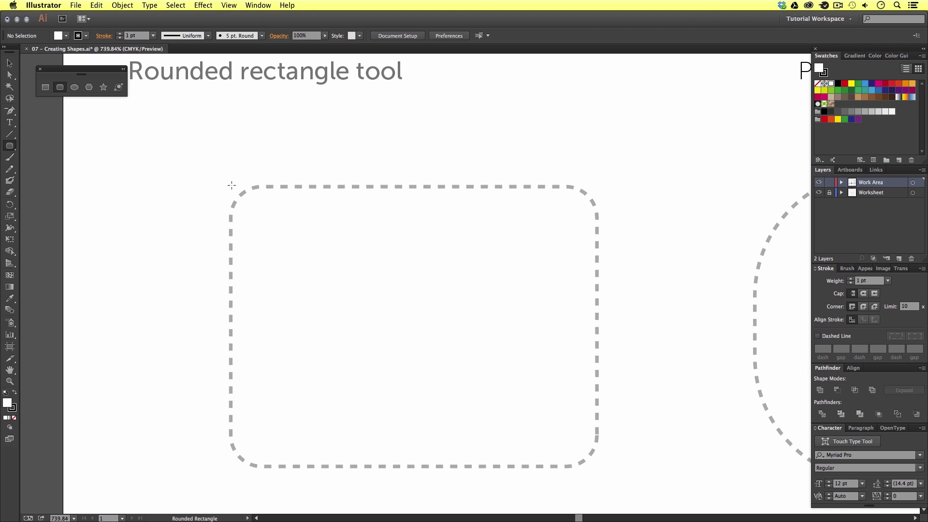
pyautogui.moveTo(230, 184); pyautogui.dragTo(597, 465)
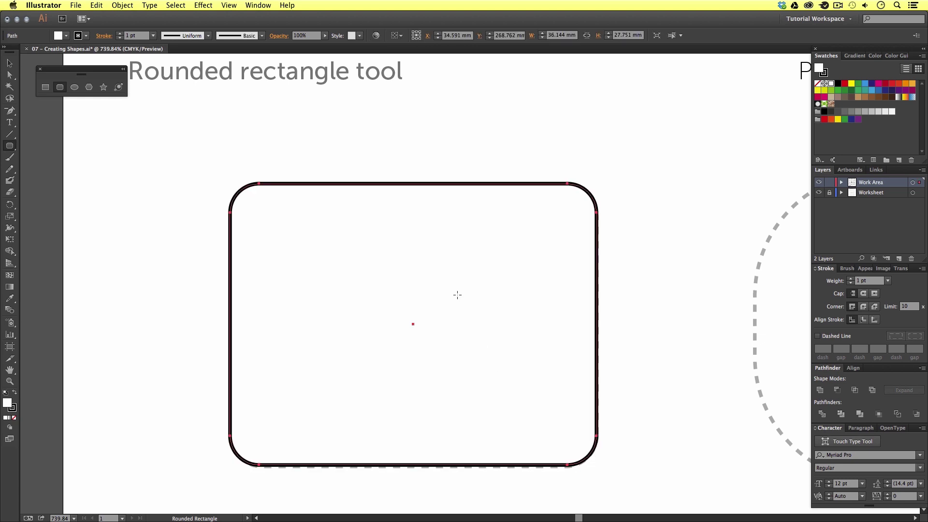
pyautogui.hscroll(10, 684, 300)
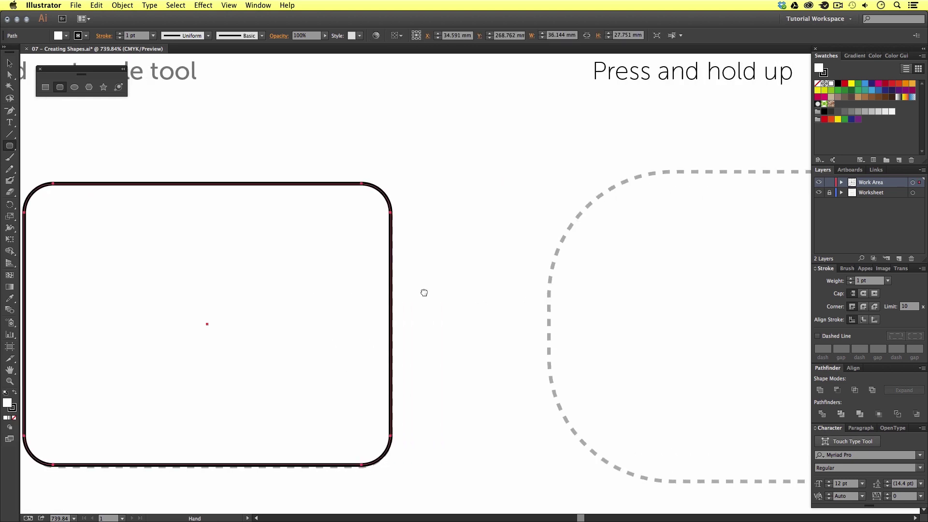
# - Draw a 38.862 by 30.231 mm rounded rectangle, adjusting its corner radius to match the guide
pyautogui.moveTo(269, 141)
pyautogui.mouseDown()
pyautogui.moveTo(347, 265)
pyautogui.moveTo(534, 409)
pyautogui.moveTo(662, 445)
pyautogui.mouseUp()
pyautogui.press('Up')
pyautogui.press('Up')
pyautogui.press('Up')
pyautogui.press('Up')
pyautogui.press('Up')
pyautogui.press('Up')
pyautogui.press('Up')
pyautogui.press('Up')
pyautogui.press('Up')
pyautogui.press('Down')
pyautogui.press('Up')
pyautogui.press('space')
pyautogui.moveTo(721, 327); pyautogui.dragTo(423, 313)
pyautogui.moveTo(660, 313); pyautogui.dragTo(348, 313)
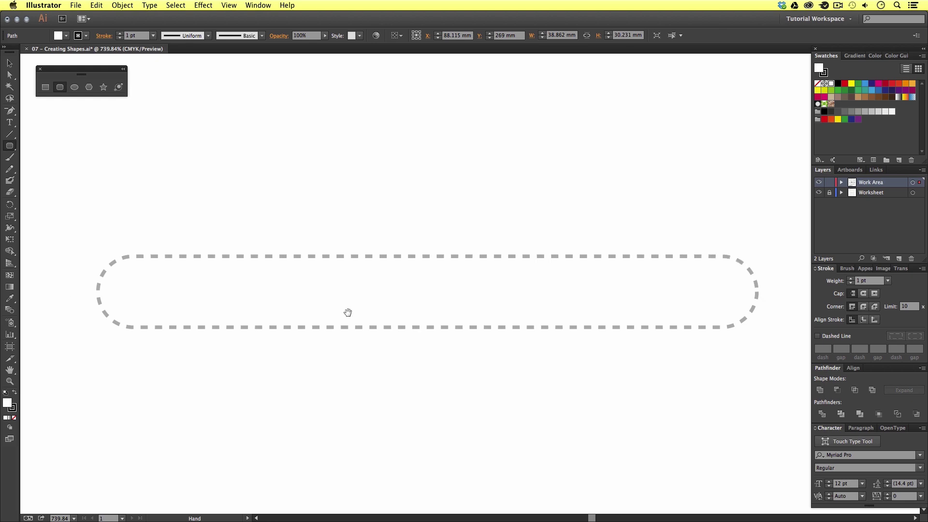
# - Create a 65 by 7 mm rounded rectangle with 35 mm corner radius and place it on the pill guide
pyautogui.click(410, 285)
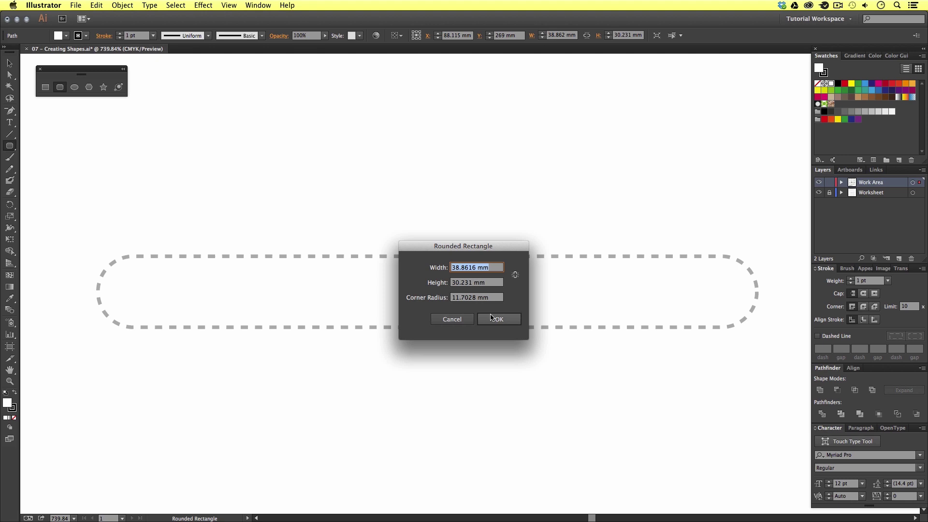
pyautogui.write('65')
pyautogui.press('Tab')
pyautogui.write('7')
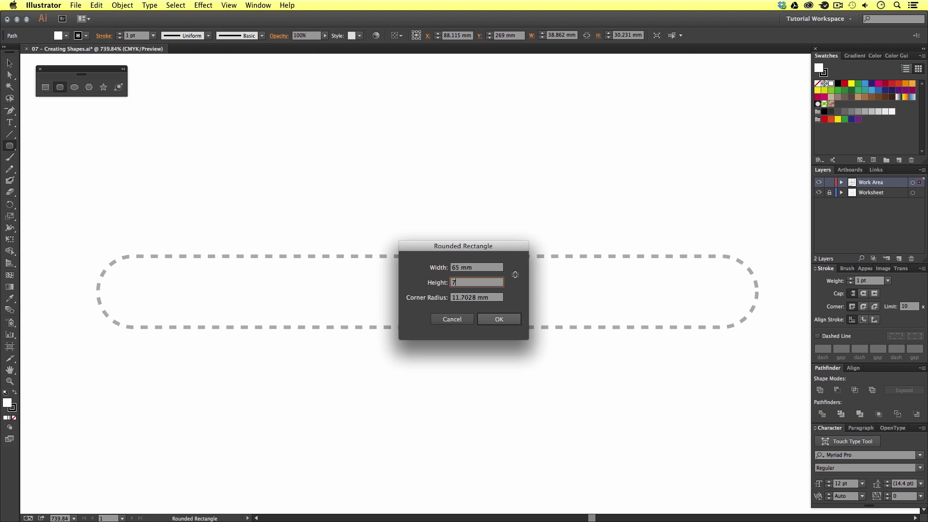
pyautogui.press('Tab')
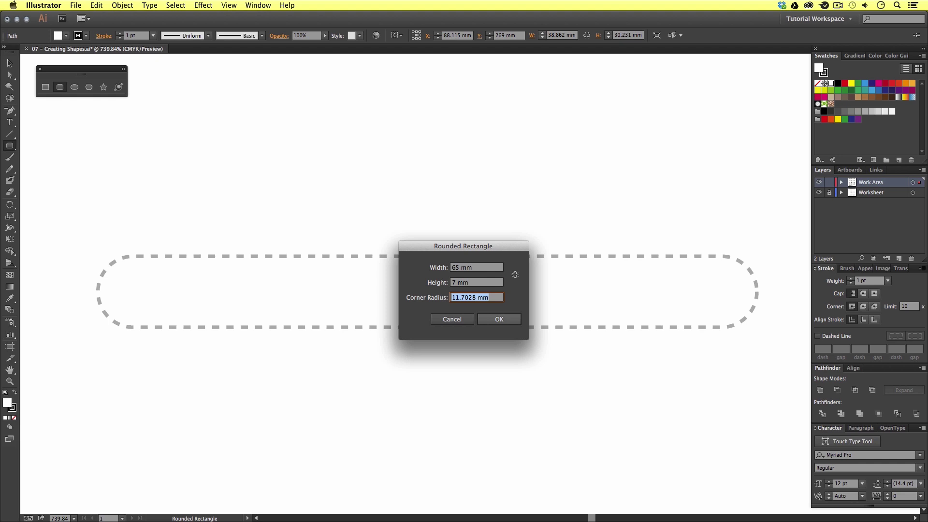
pyautogui.write('35')
pyautogui.click(499, 319)
pyautogui.press('v')
pyautogui.moveTo(617, 319); pyautogui.dragTo(303, 289)
pyautogui.press('z')
pyautogui.keyDown('alt'); pyautogui.click(489, 315); pyautogui.keyUp('alt')
# - Zoom out so the full worksheet fills the view and deselect the pill shape
pyautogui.keyDown('alt'); pyautogui.click(445, 256); pyautogui.keyUp('alt')
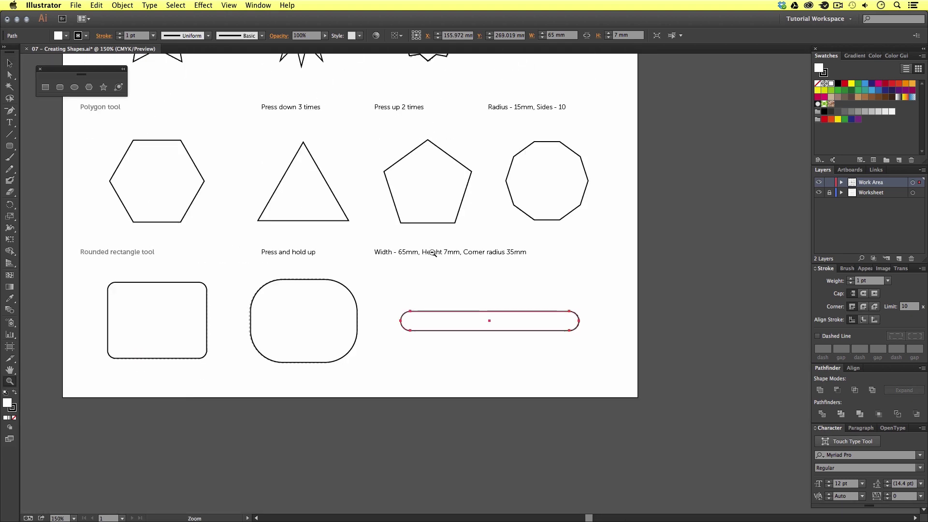
pyautogui.keyDown('alt'); pyautogui.click(449, 261); pyautogui.keyUp('alt')
pyautogui.keyDown('alt'); pyautogui.click(466, 285); pyautogui.keyUp('alt')
pyautogui.scroll(3, 476, 276)
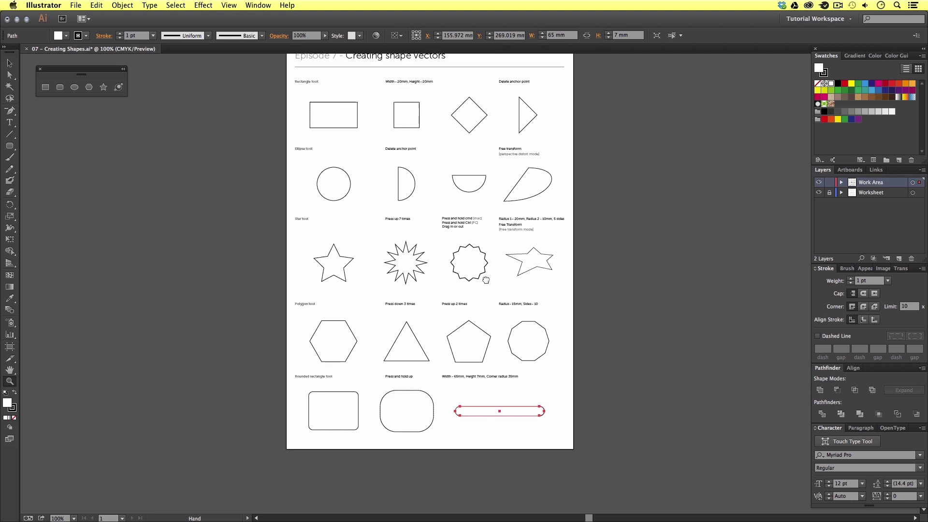
pyautogui.moveTo(274, 71); pyautogui.dragTo(570, 451)
pyautogui.press('v')
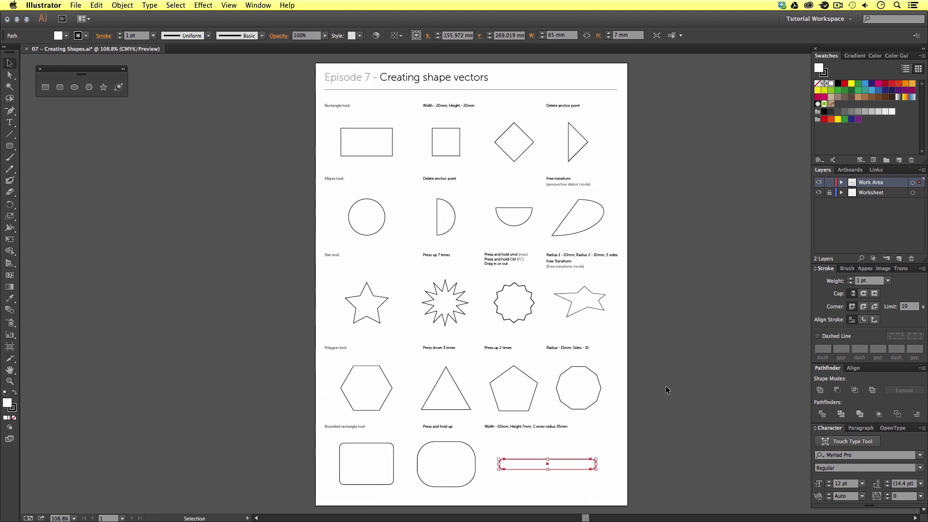
pyautogui.click(667, 386)
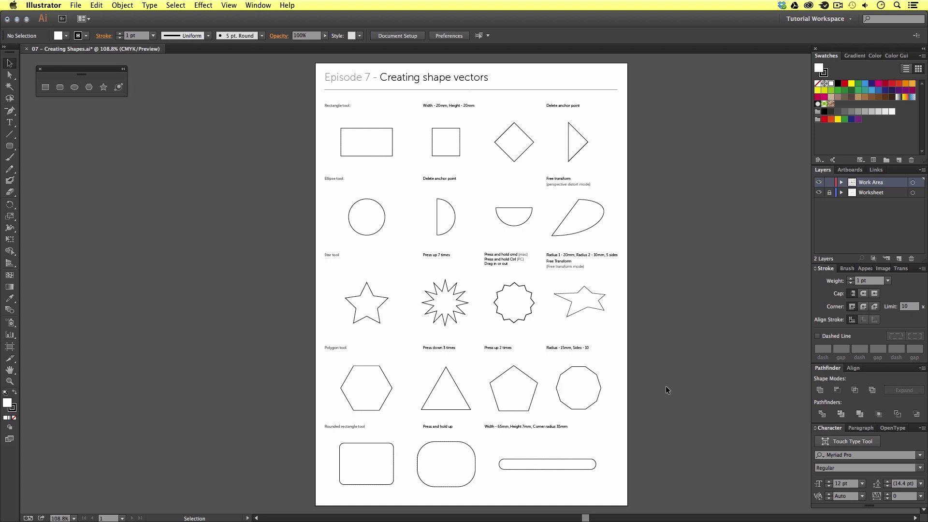